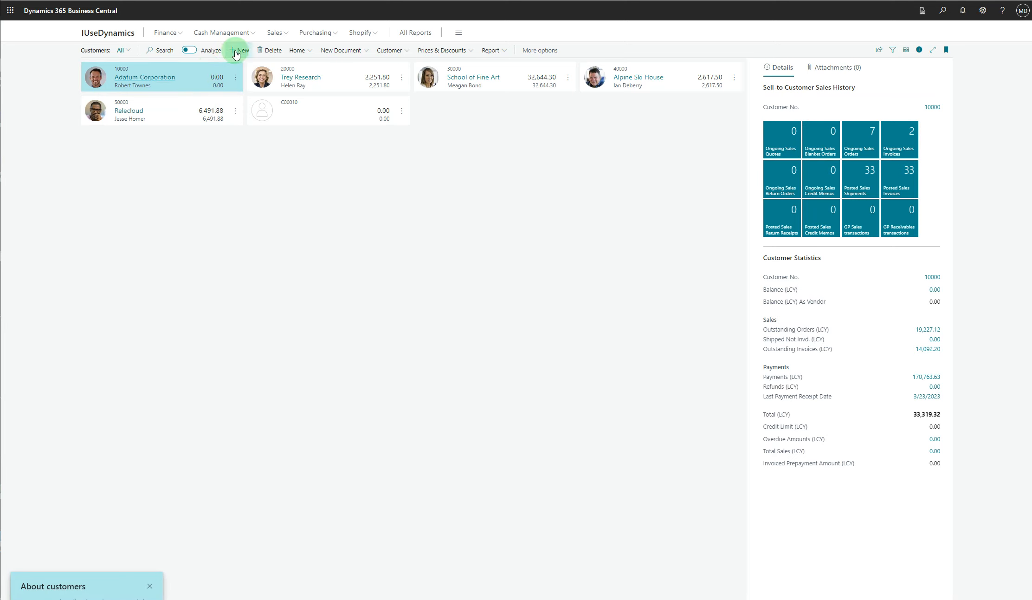
- Create a new blank customer card, look through its sections, and leave it
left_click(239, 50)
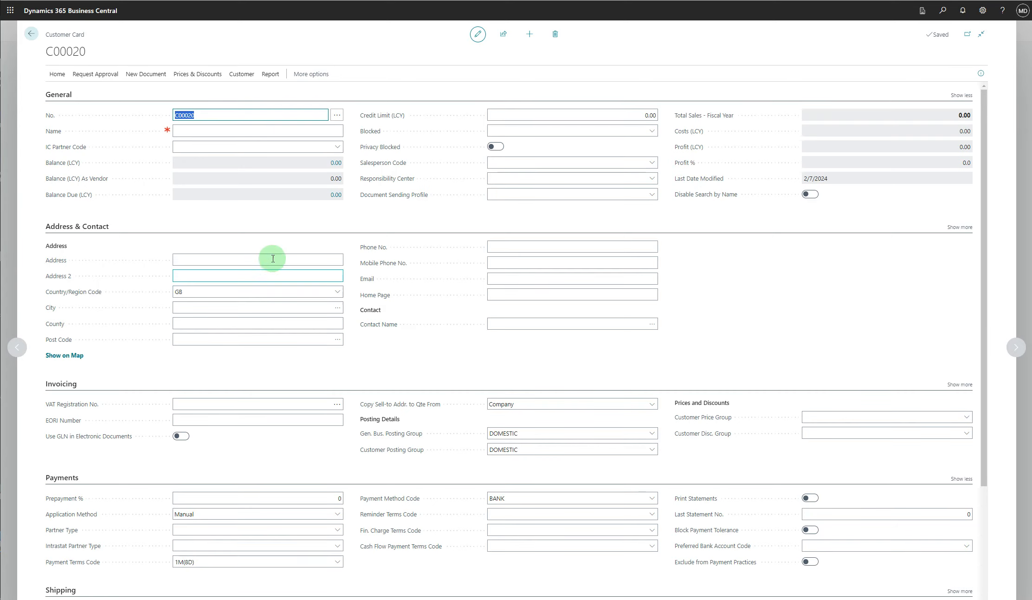
scroll(203, 227, "down", 5)
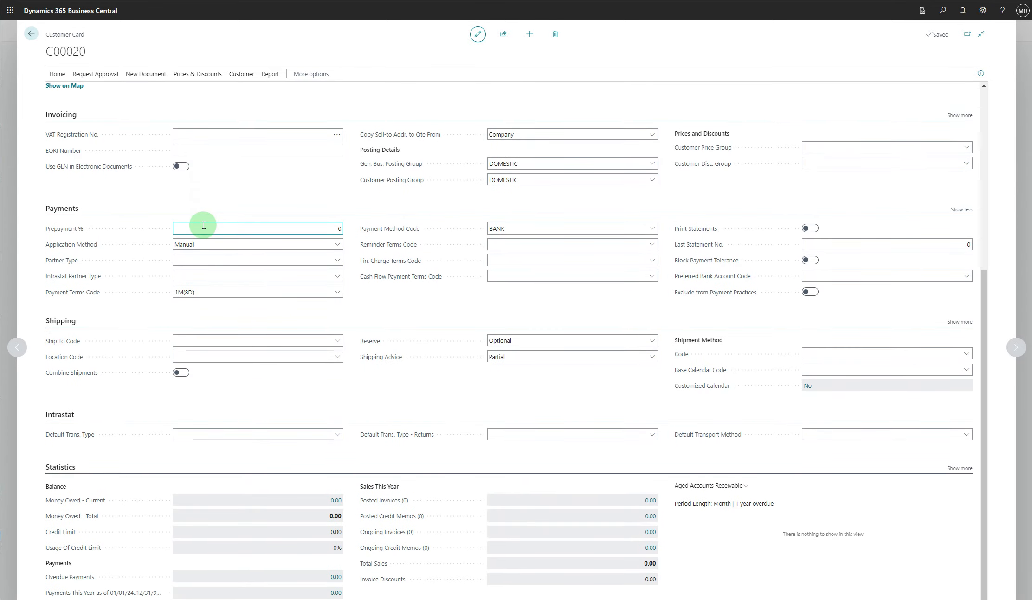
scroll(204, 225, "up", 5)
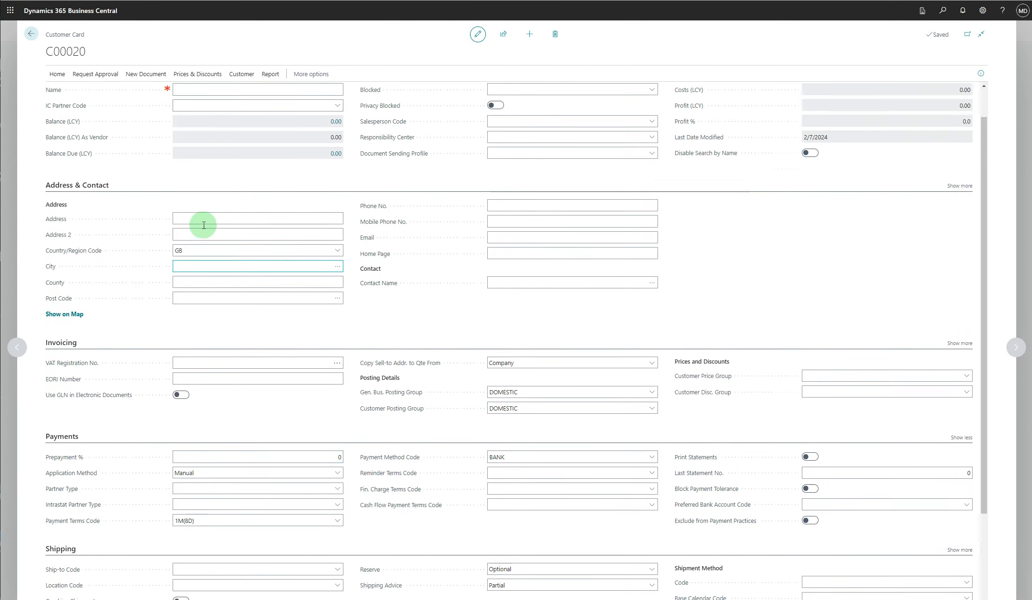
scroll(204, 225, "up", 1)
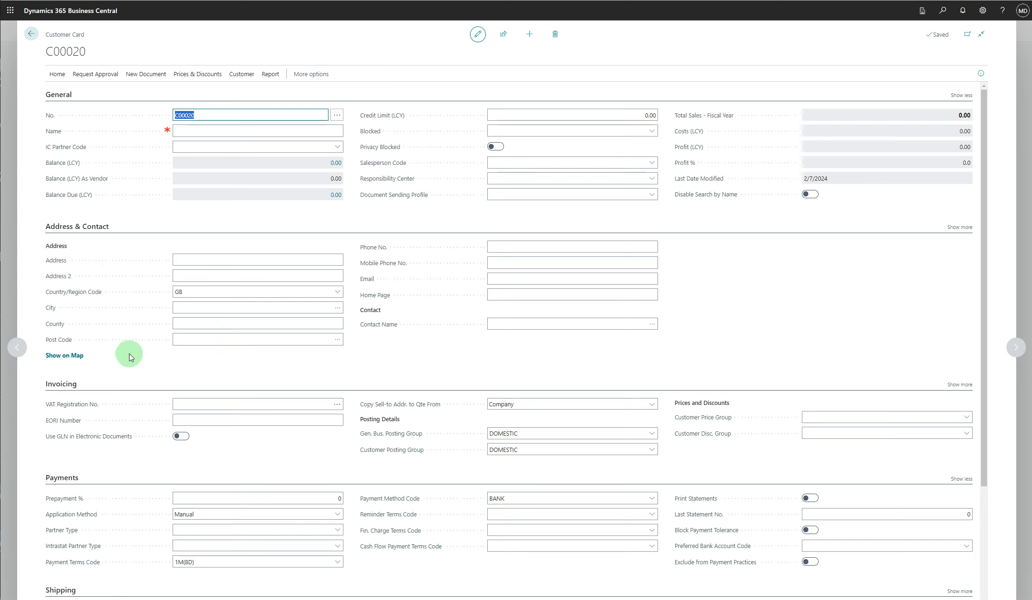
left_click(30, 35)
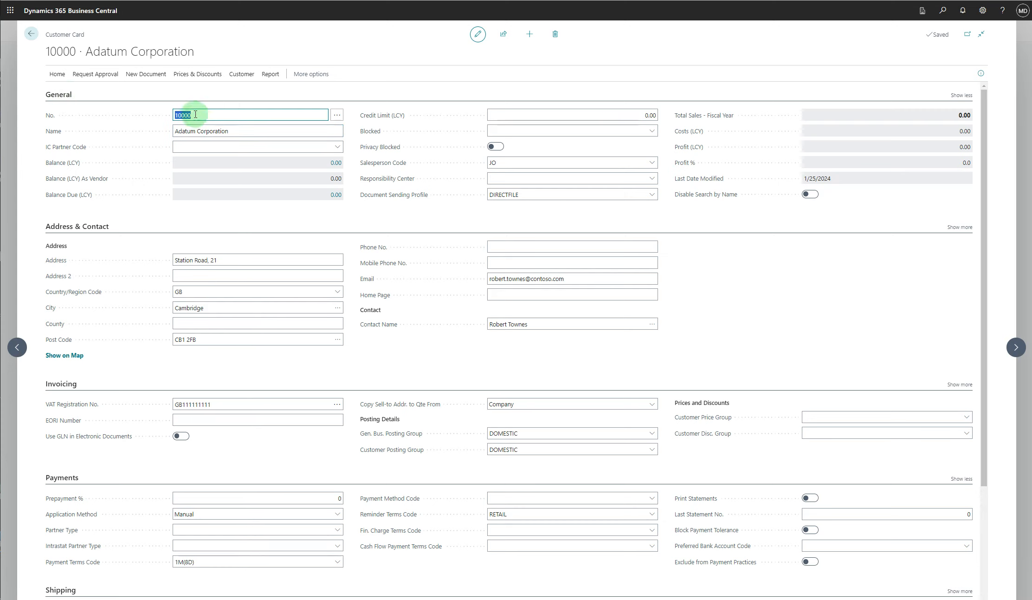
- Inspect the number series from the Adatum Corporation card and check the IC Partner Code lookup, declining the intercompany setup
left_click(337, 115)
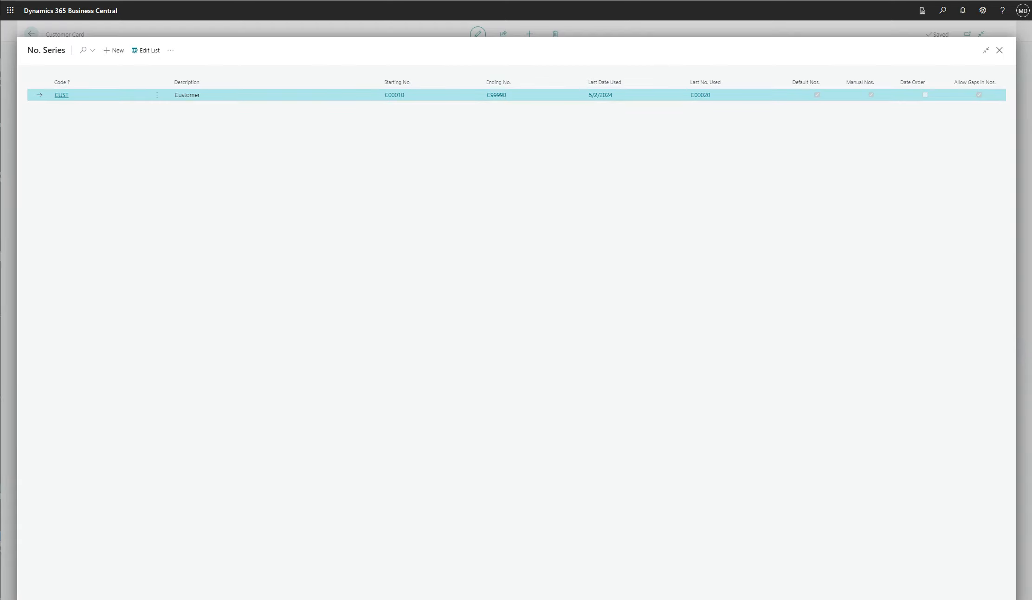
key("Escape")
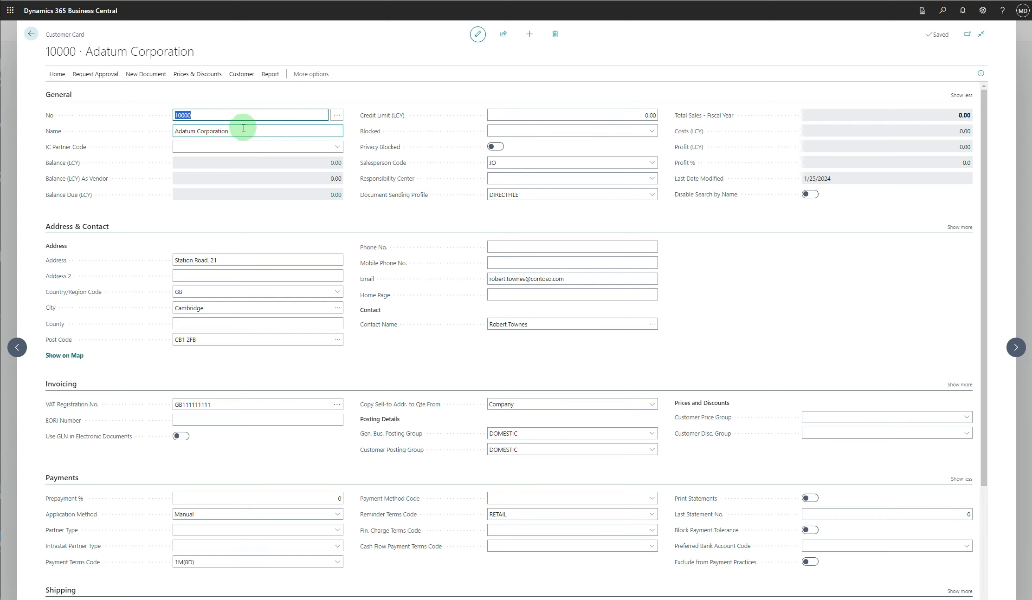
left_click(336, 149)
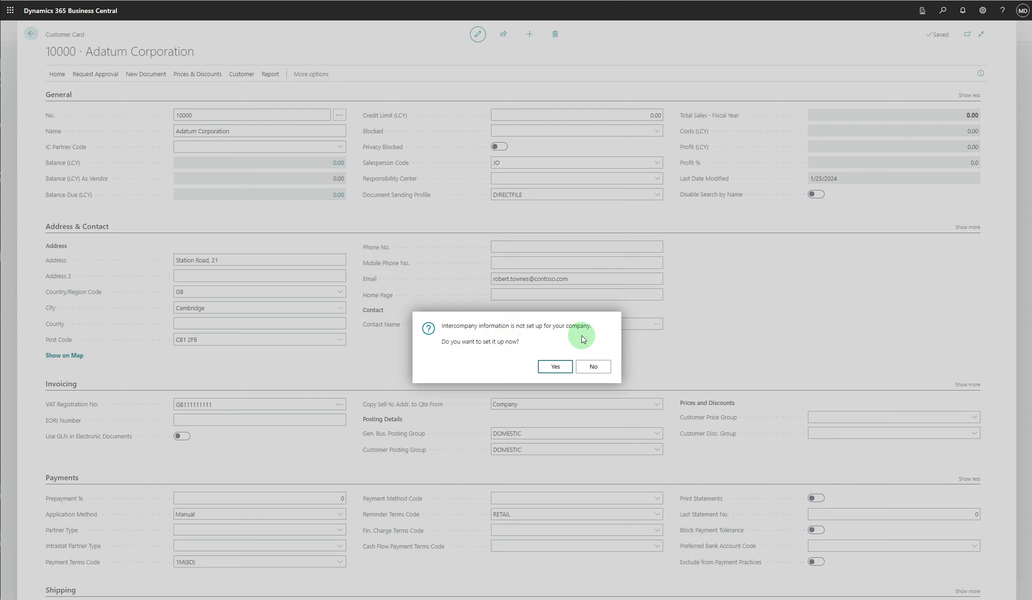
left_click(598, 368)
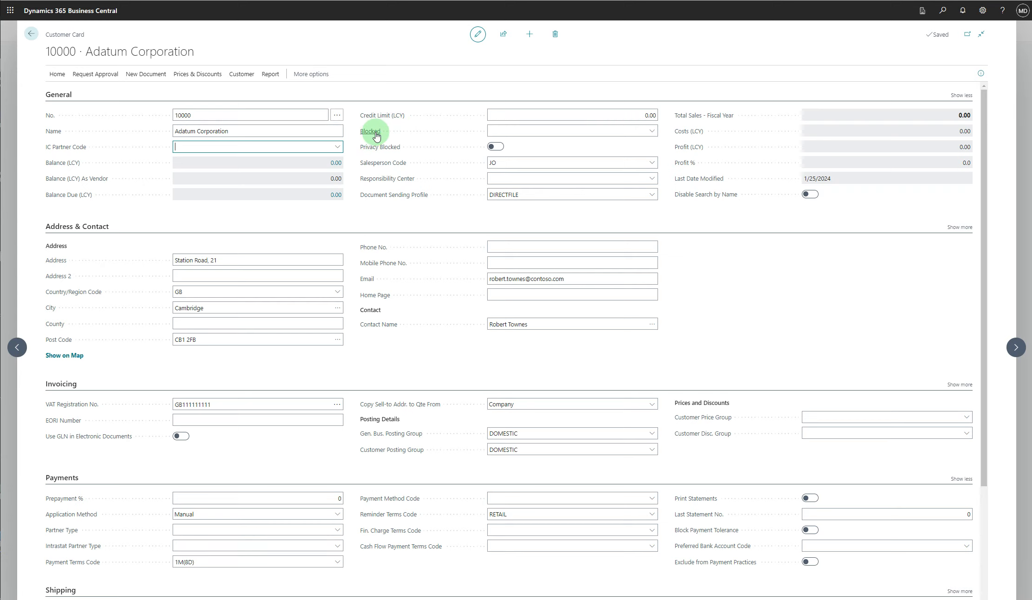
- View the salesperson codes available for the Adatum Corporation customer, leaving the selection as it is
mouse_move(377, 136)
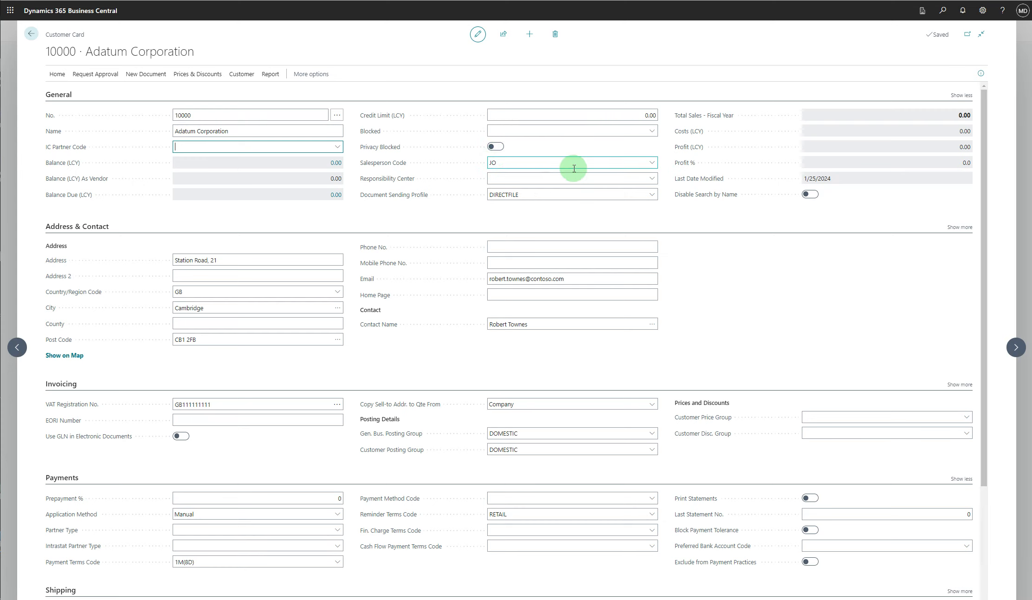
left_click(651, 165)
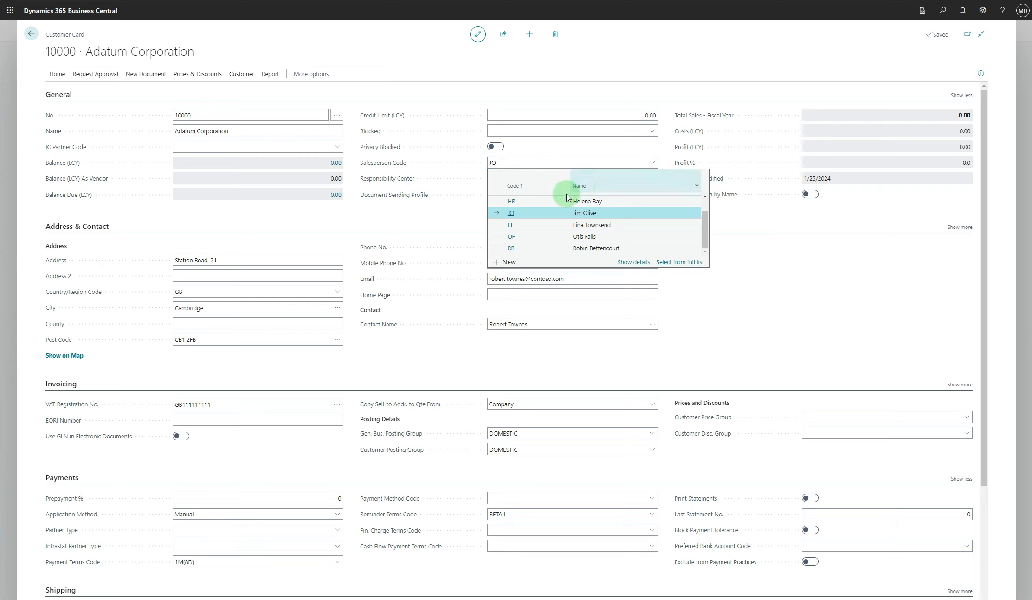
left_click(652, 162)
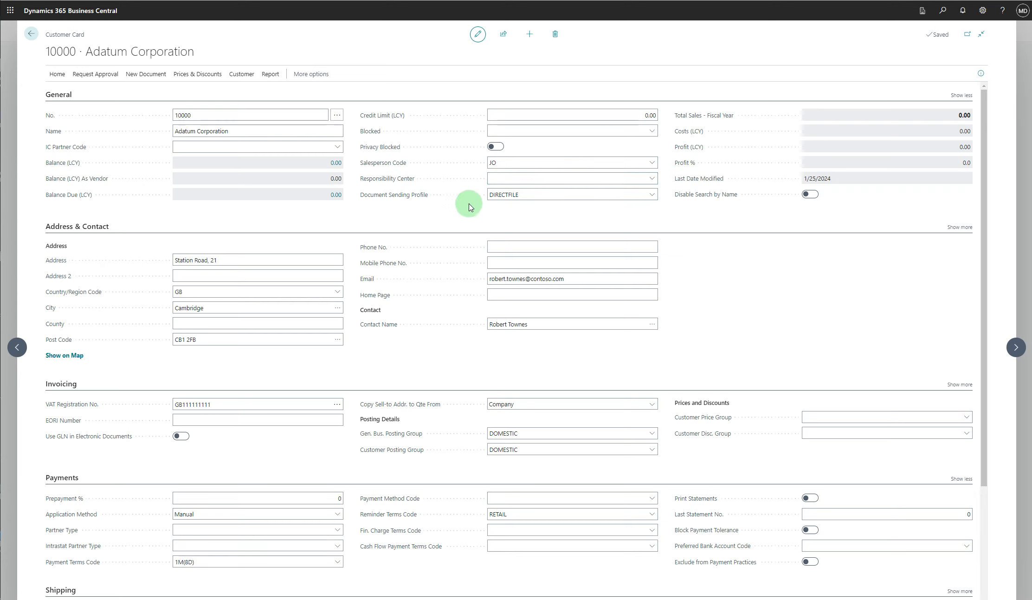
- Choose DIRECTFILE as the customer's document sending profile from the full list of profiles
left_click(655, 195)
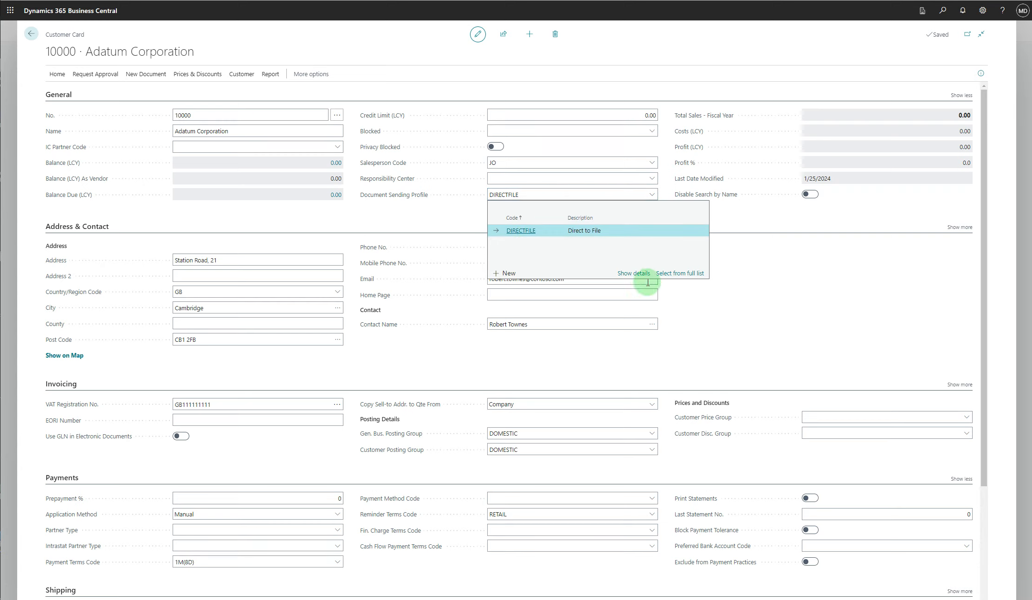
left_click(674, 274)
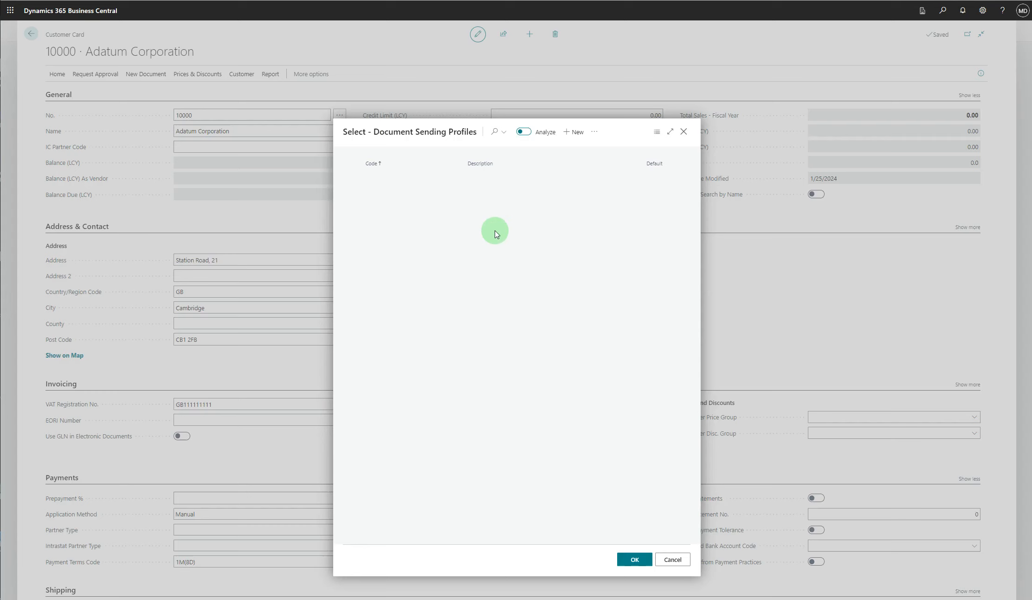
double_click(387, 177)
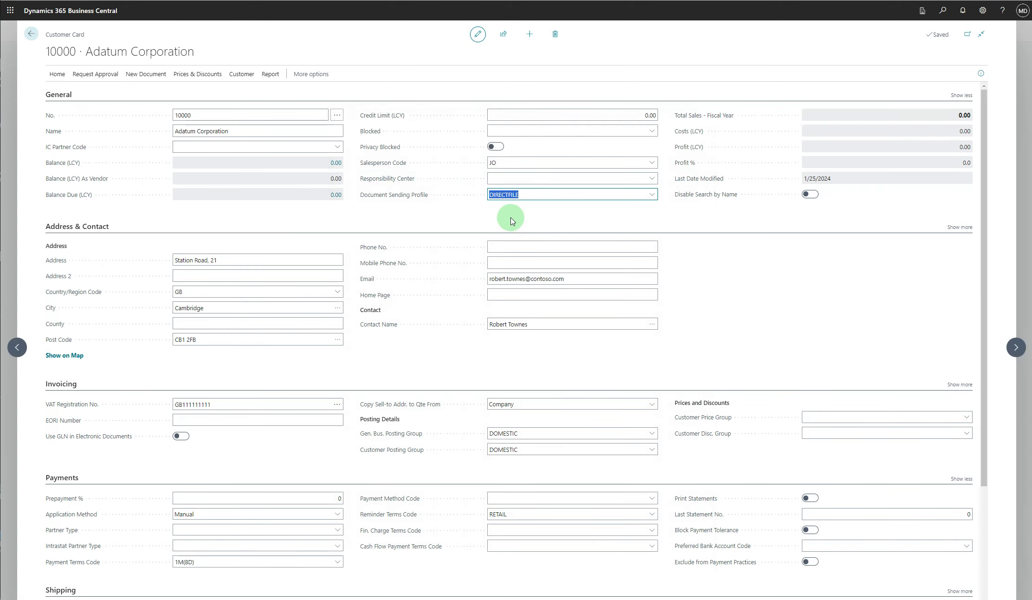
left_click(511, 219)
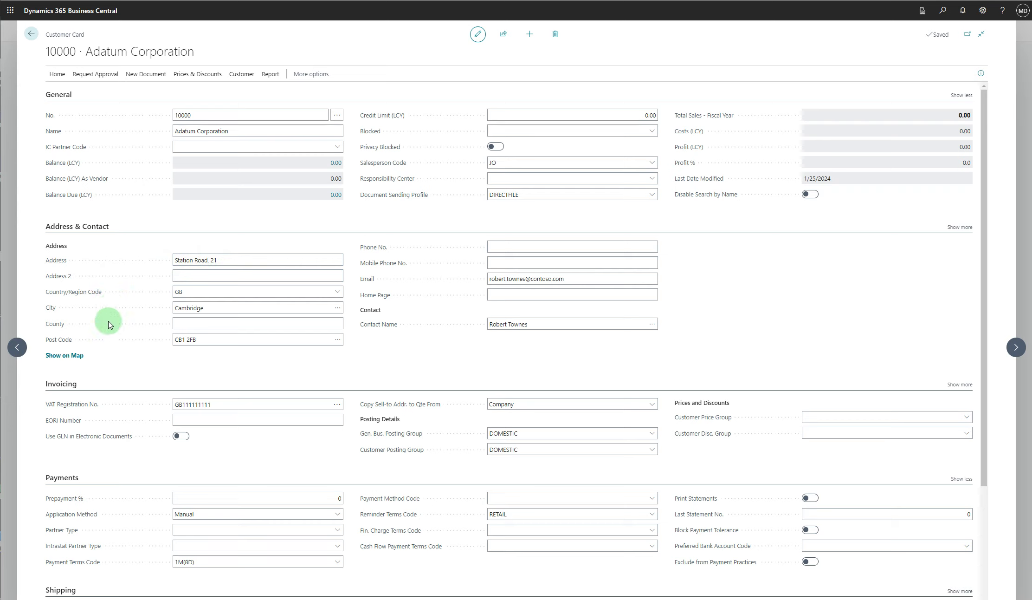
left_click(213, 324)
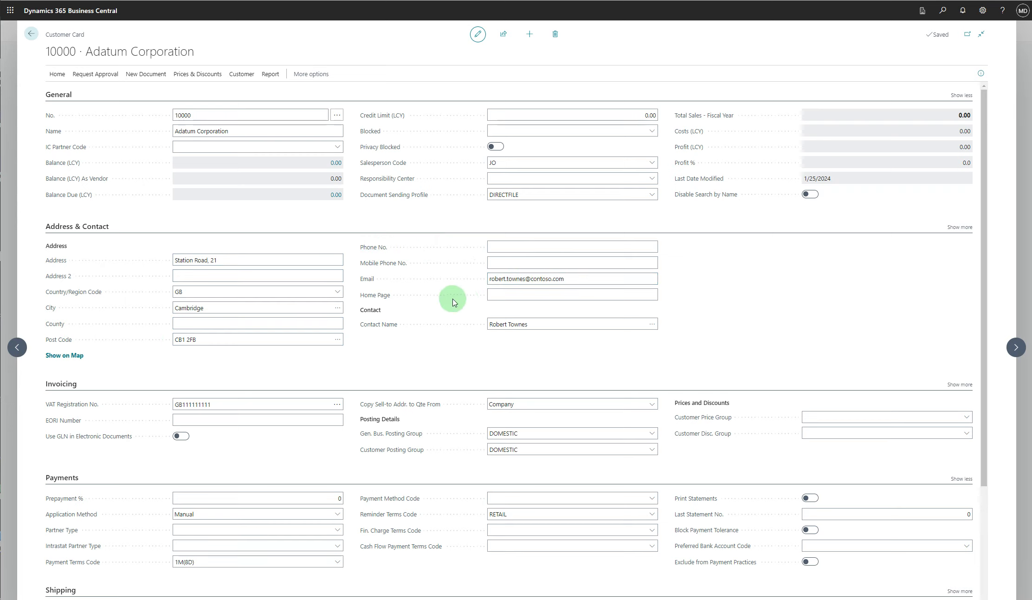
left_click(510, 297)
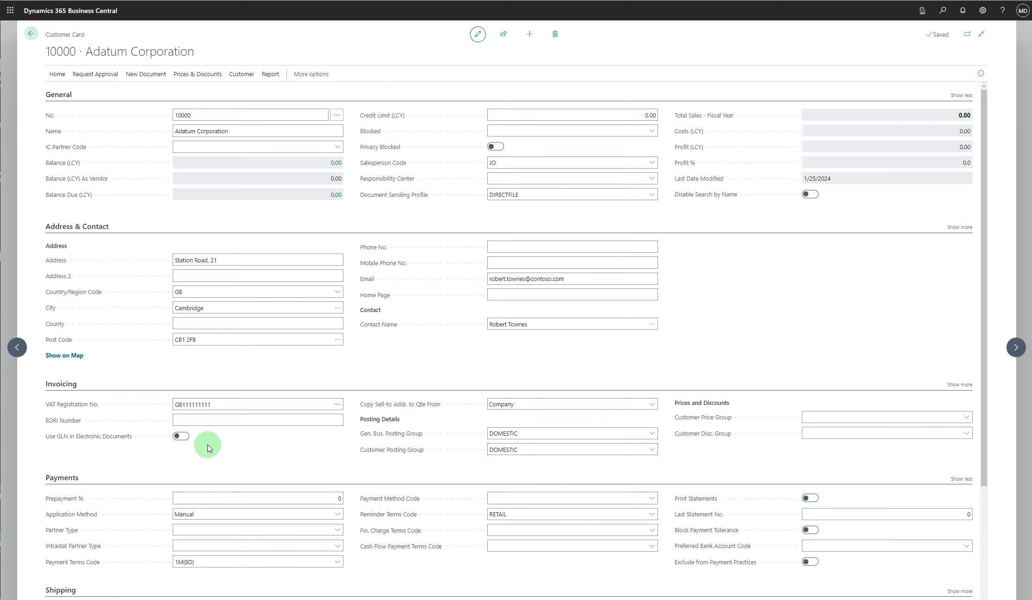
left_click(187, 407)
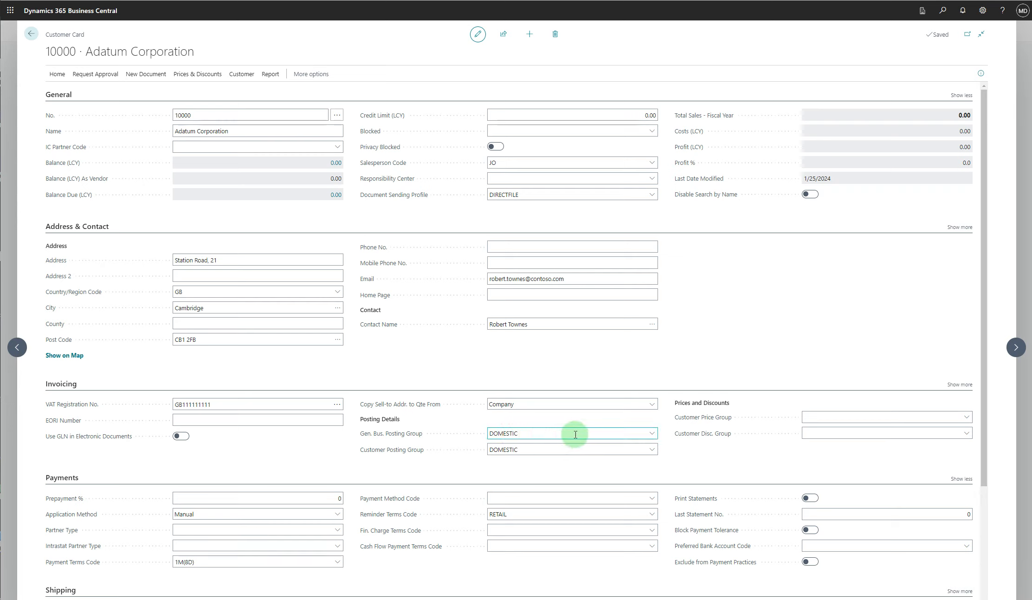
- Review the options available for the general business posting group and the customer posting group in the invoicing details
left_click(652, 434)
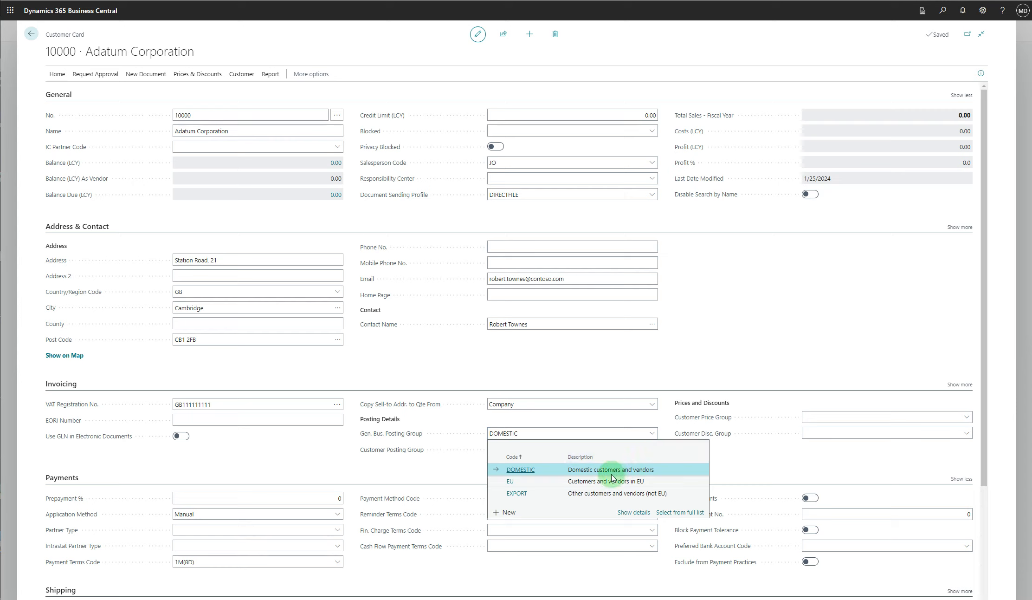
left_click(662, 422)
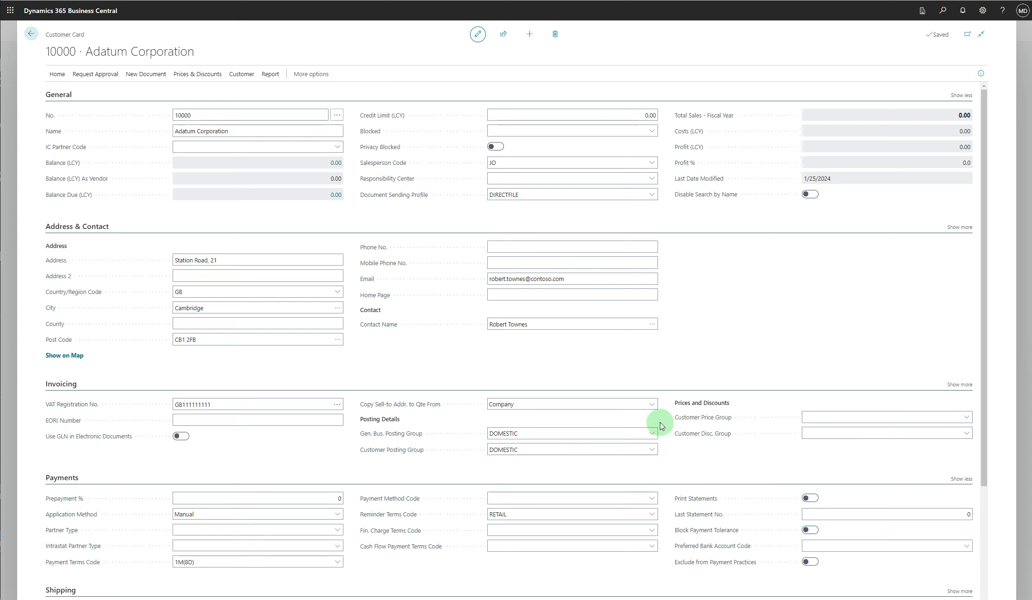
left_click(652, 451)
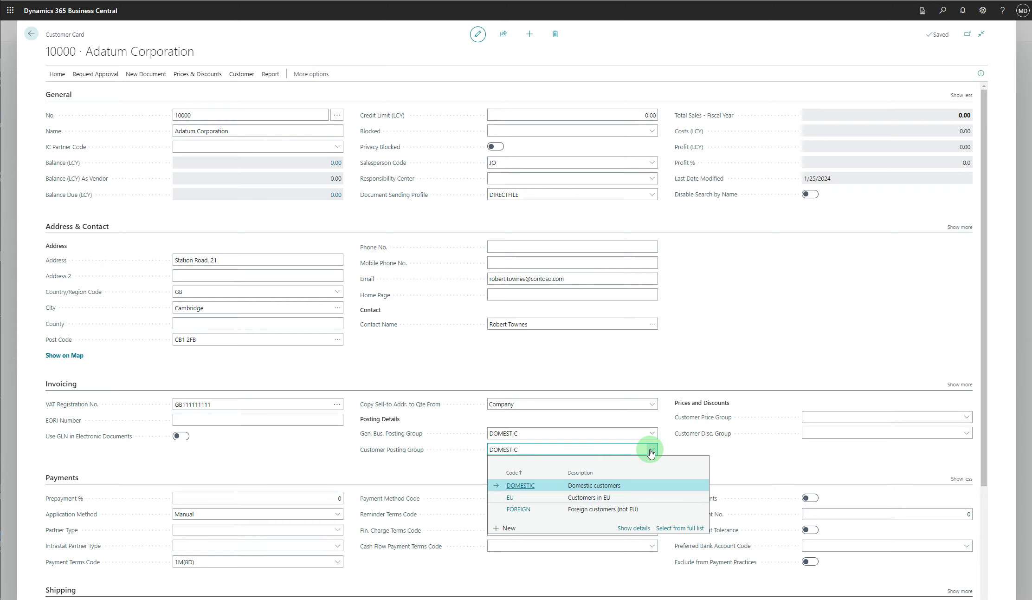
left_click(652, 452)
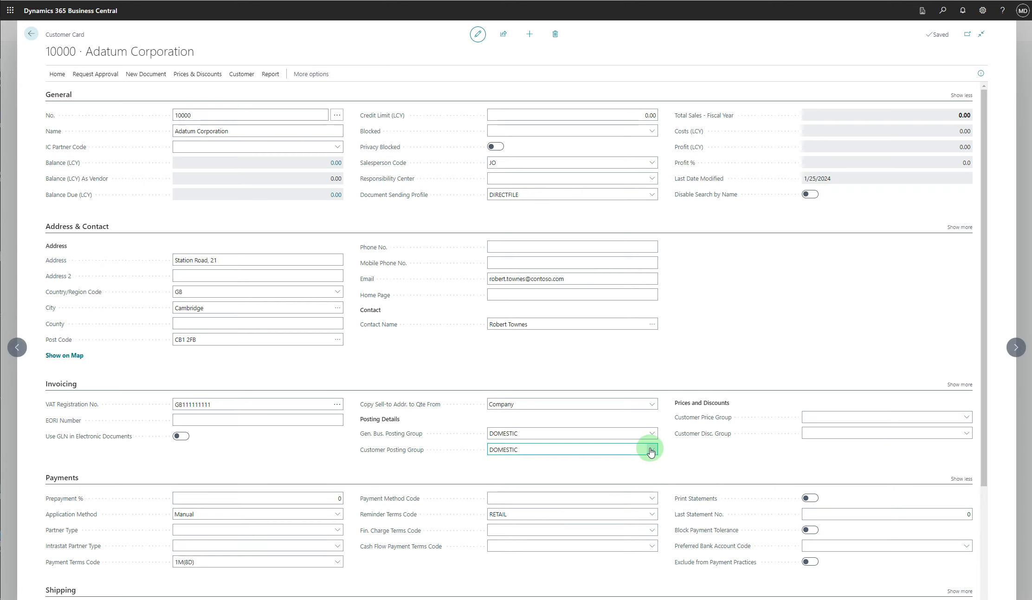
- Check the customer price groups available under Prices and Discounts without selecting one
left_click(692, 417)
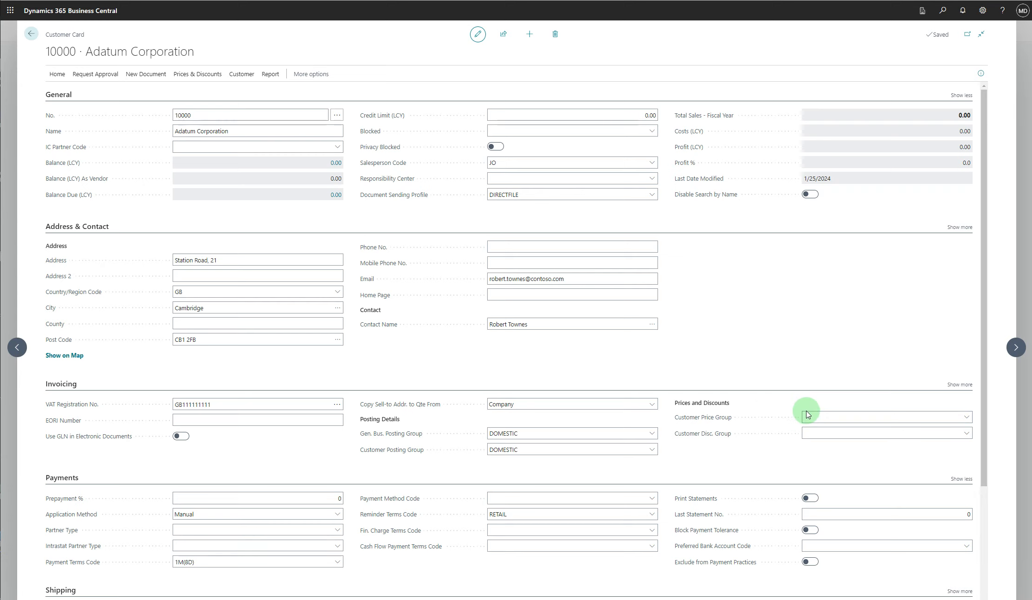
left_click(966, 417)
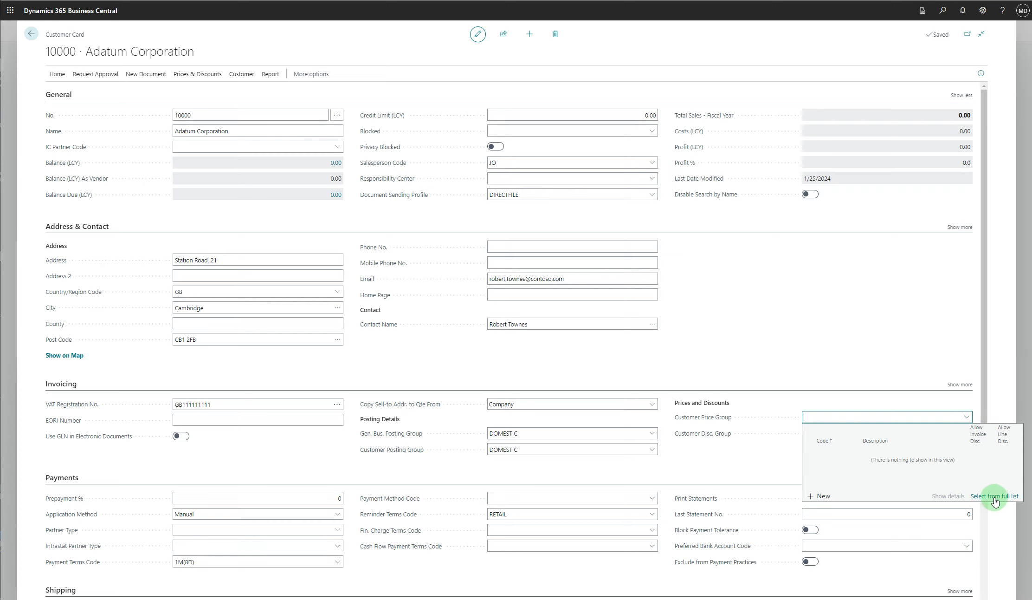
left_click(877, 402)
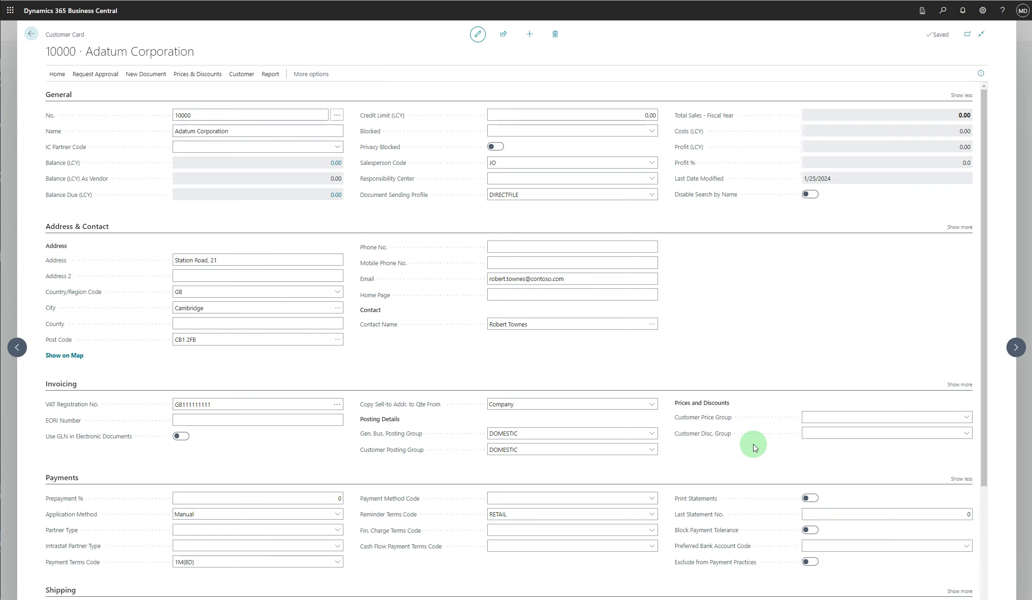
- Review the options for Application Method and Partner Type in the customer's payment settings
scroll(755, 447, "down", 4)
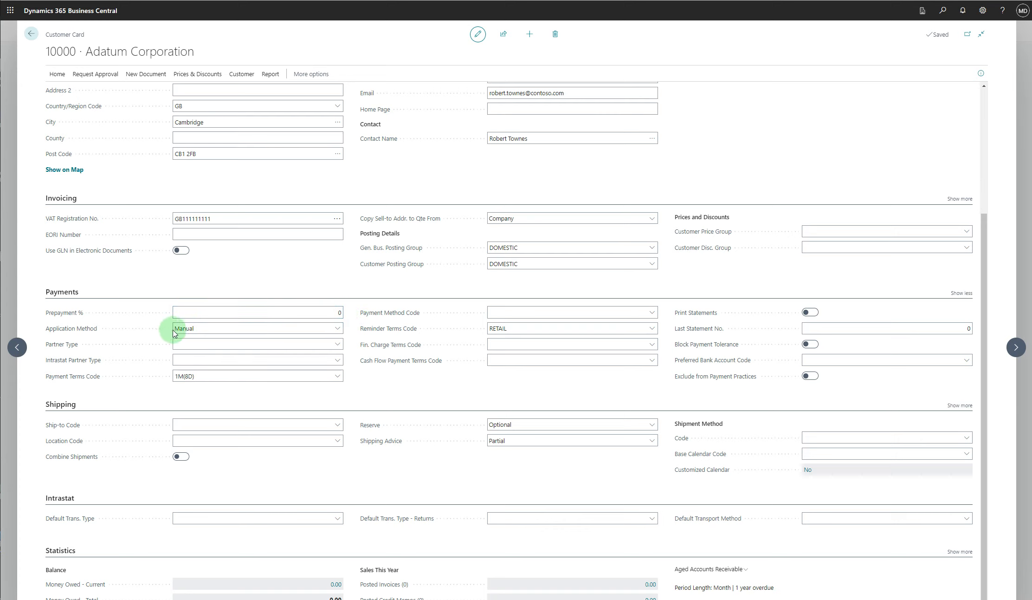
left_click(338, 329)
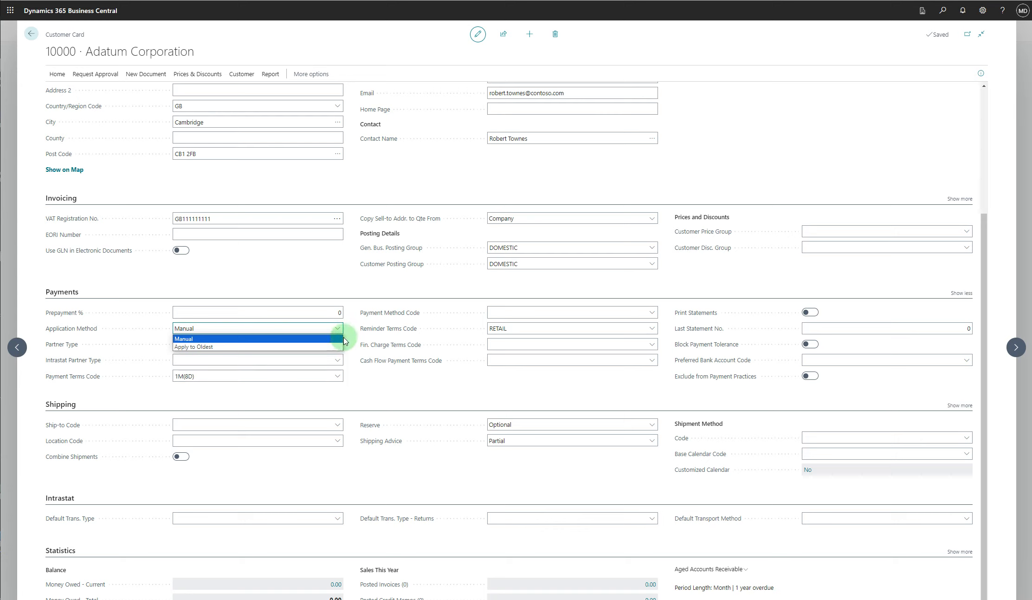
left_click(355, 346)
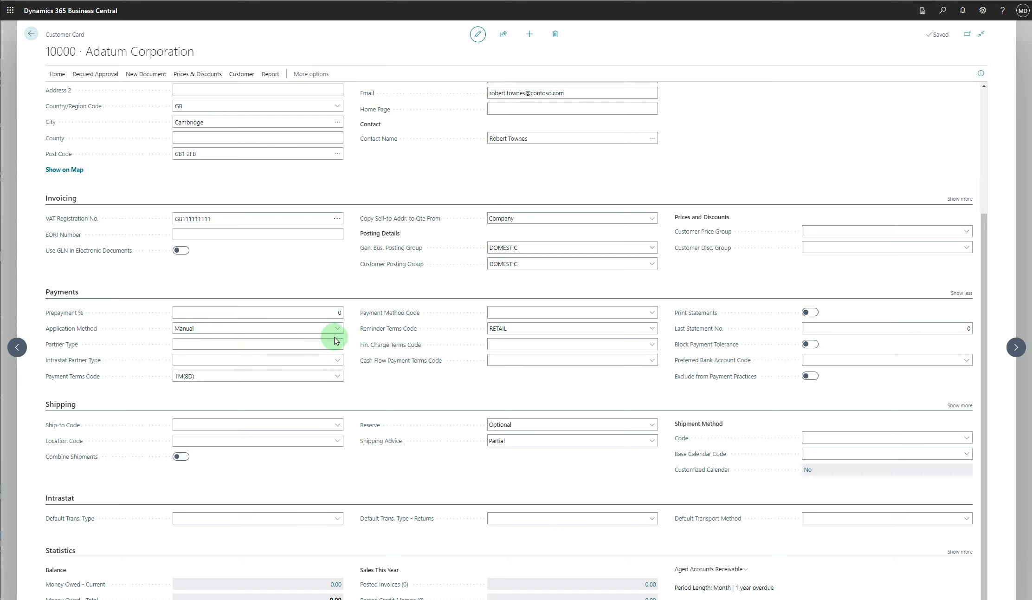
left_click(333, 348)
left_click(338, 346)
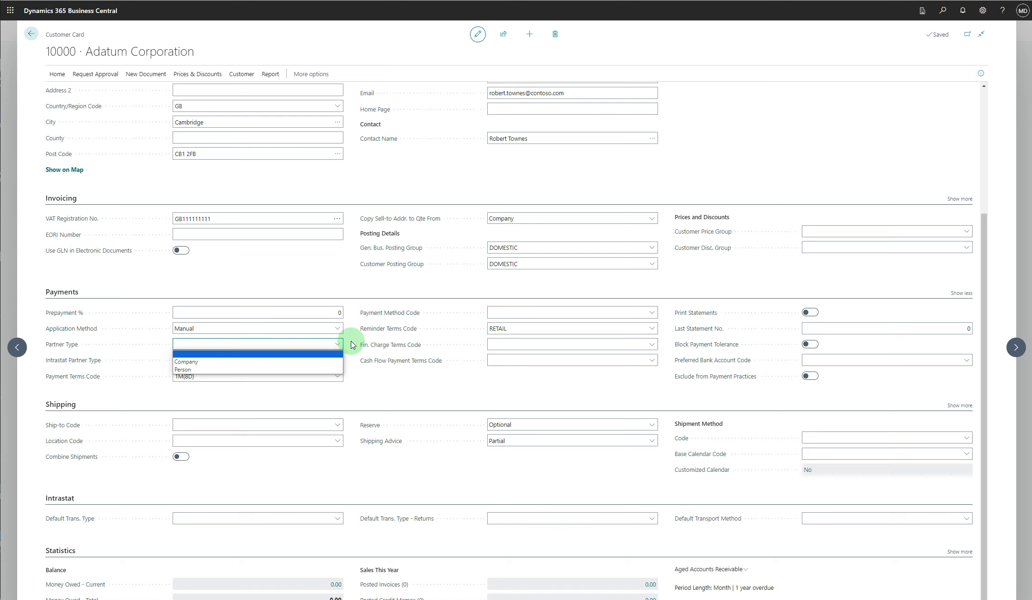
left_click(351, 344)
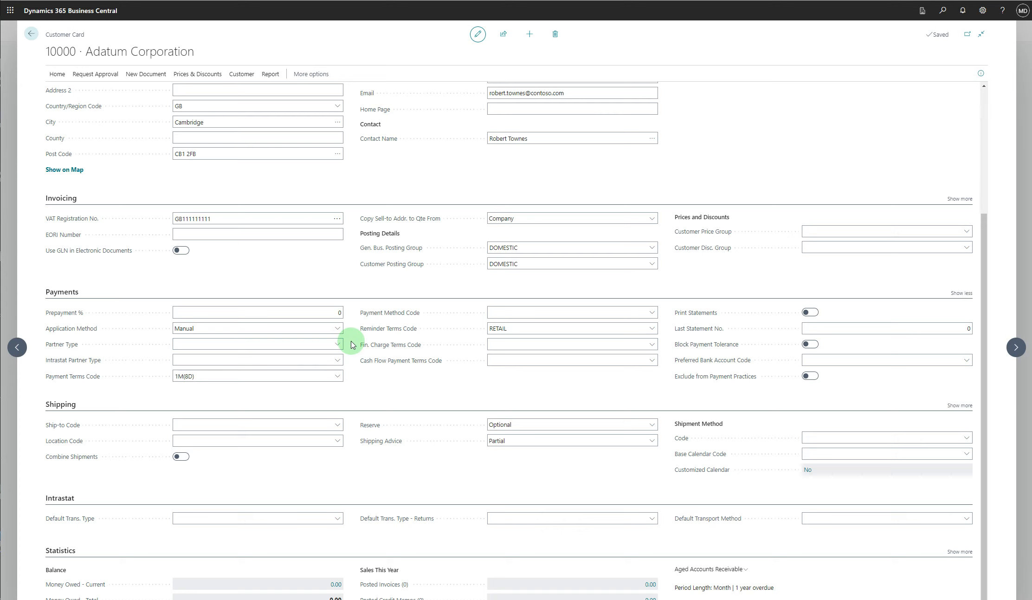
left_click(343, 361)
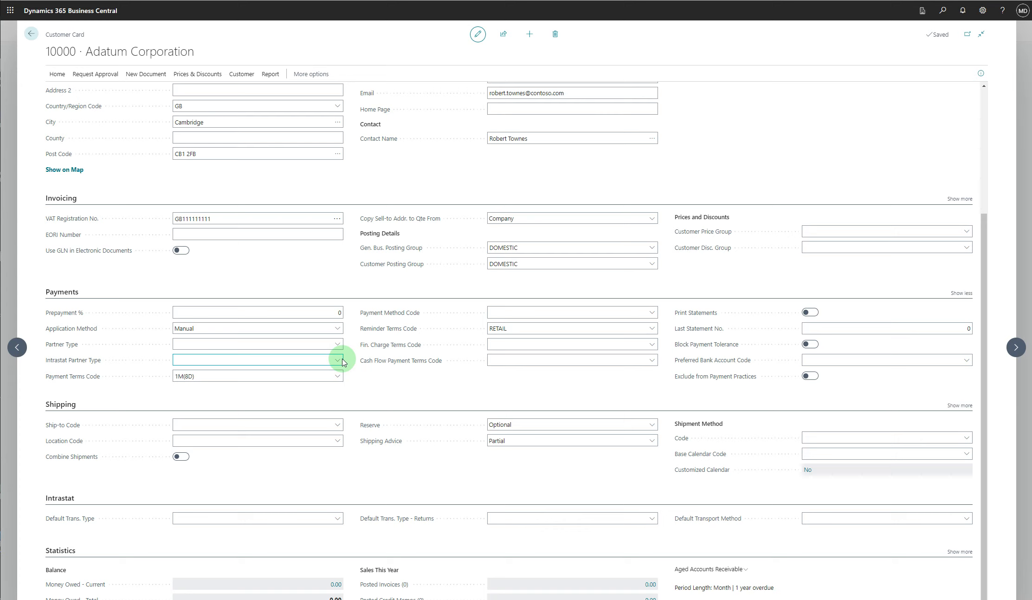
- Open the full list of payment terms from the customer's Payment Terms Code
left_click(331, 375)
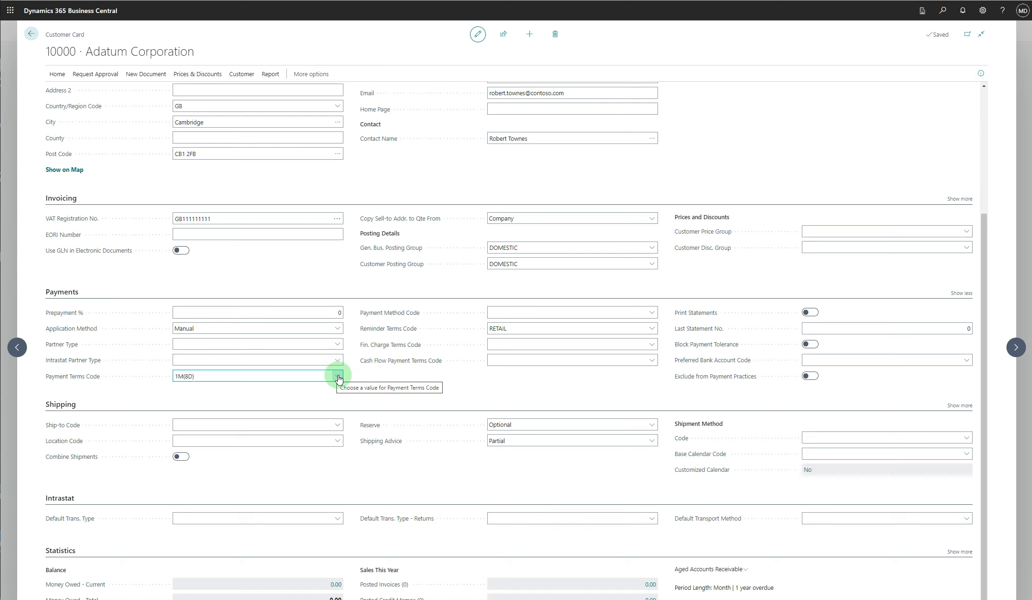
left_click(338, 377)
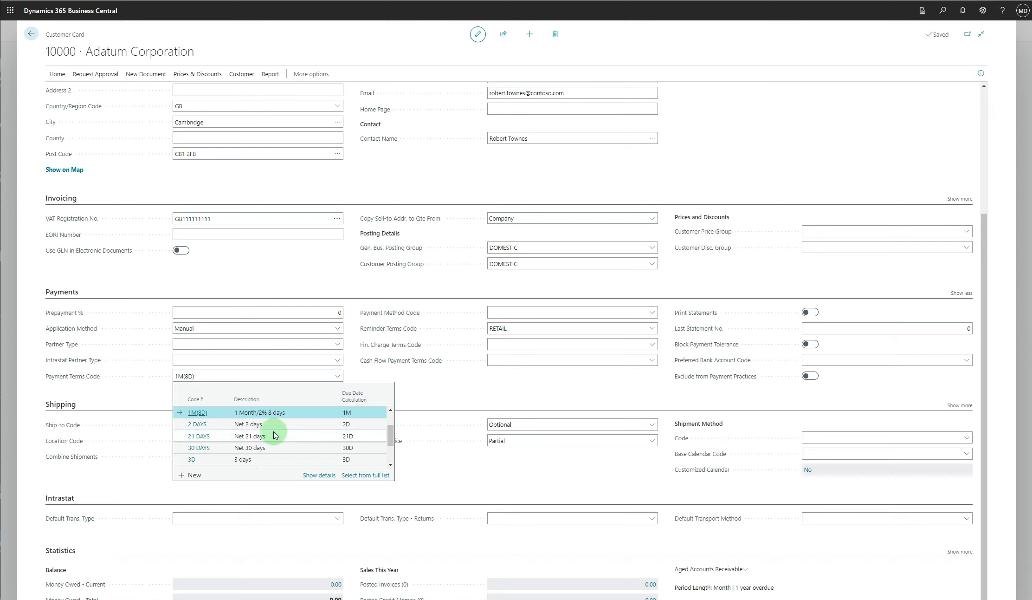
left_click(369, 474)
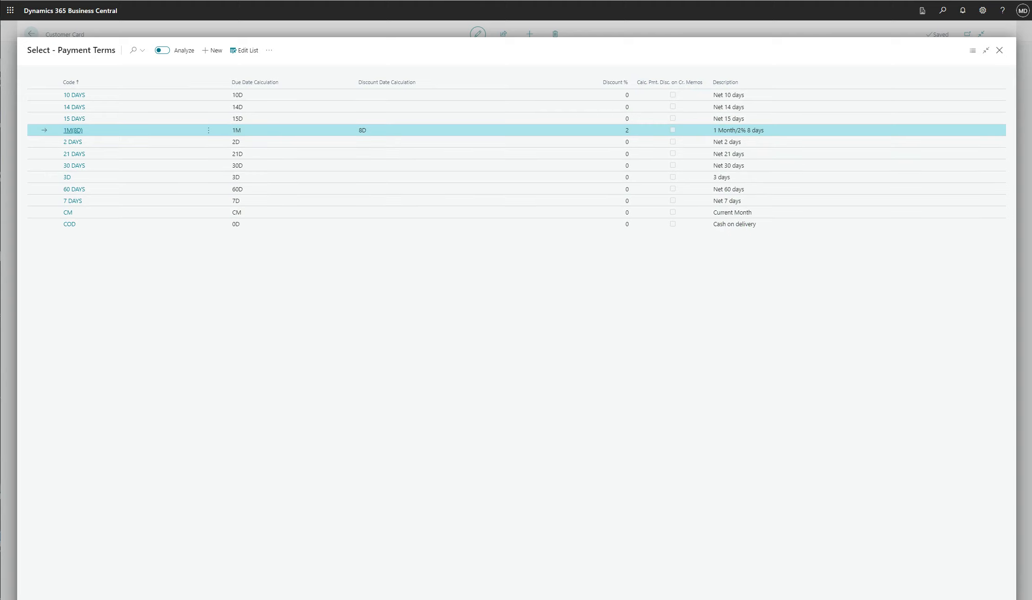
- Close the payment terms list and review the full list of payment methods for Payment Method Code without selecting one
left_click(860, 540)
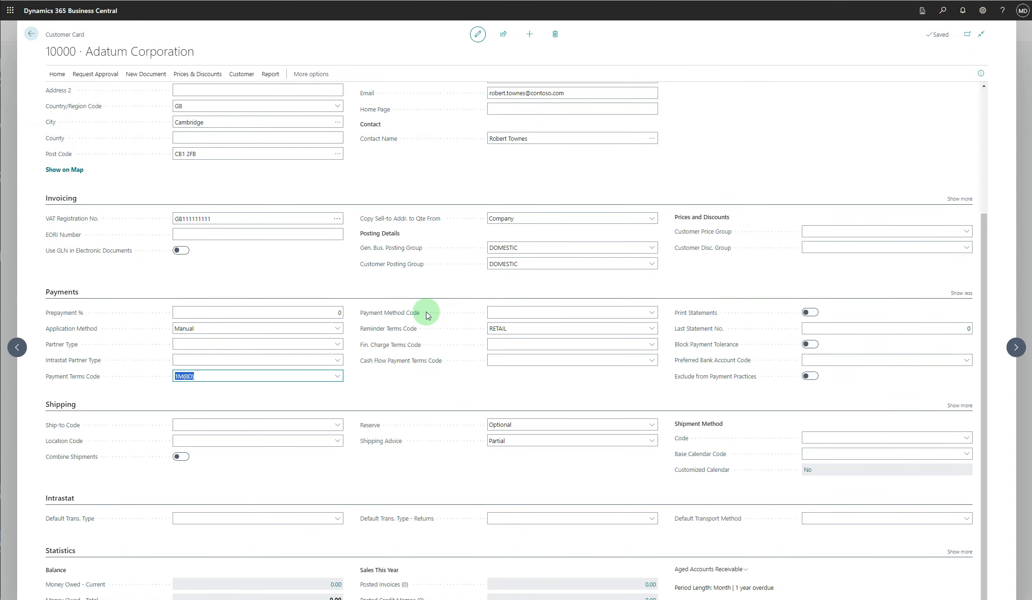
left_click(652, 313)
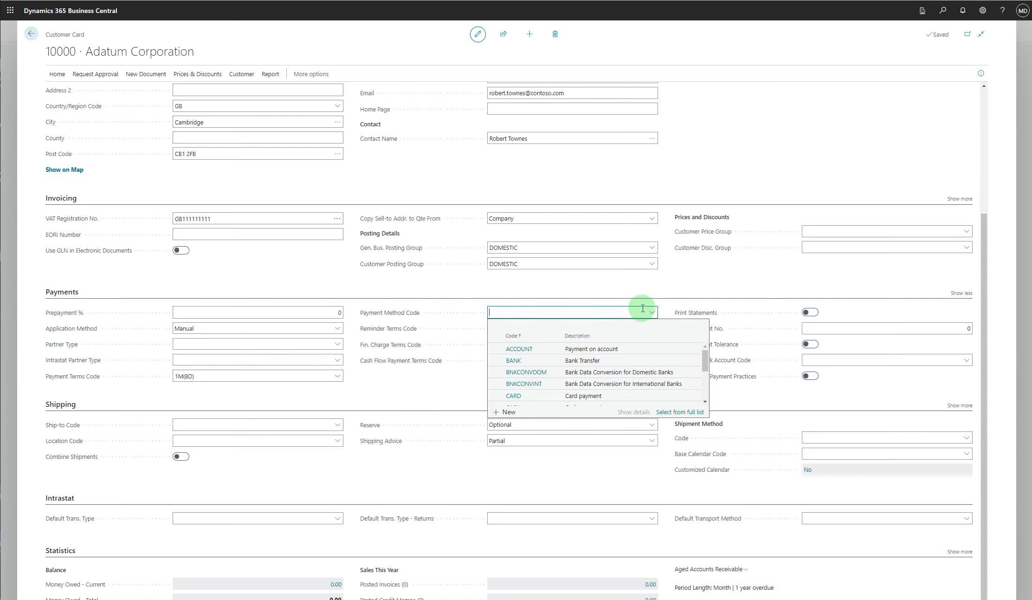
left_click(678, 413)
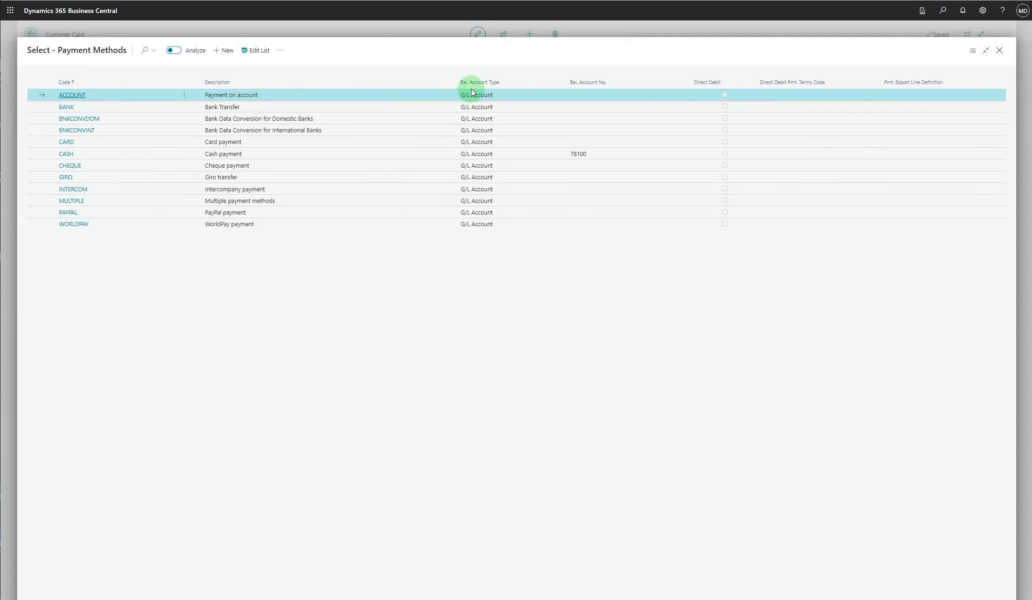
mouse_move(482, 87)
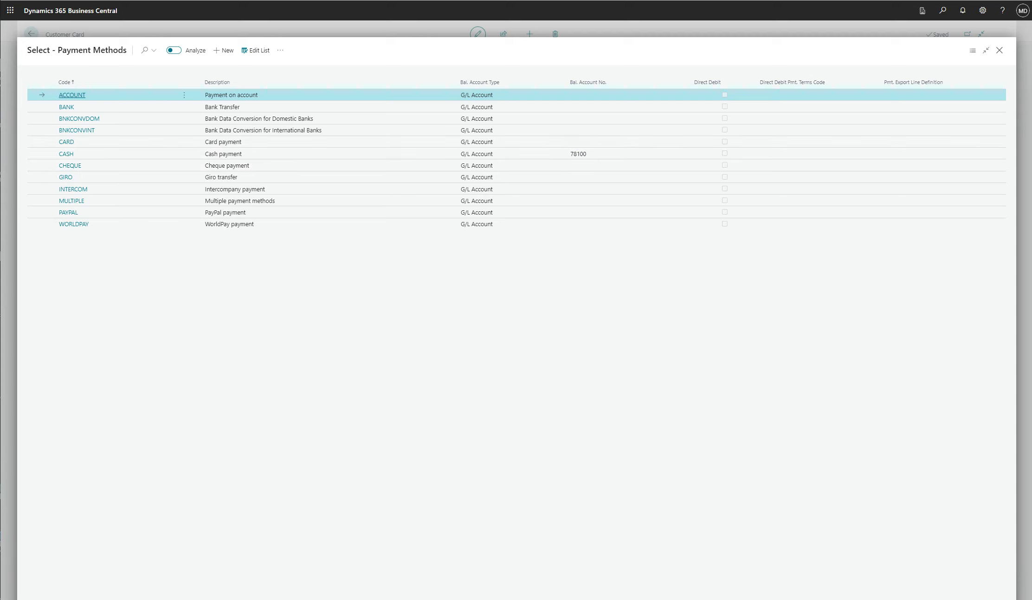
key("Escape")
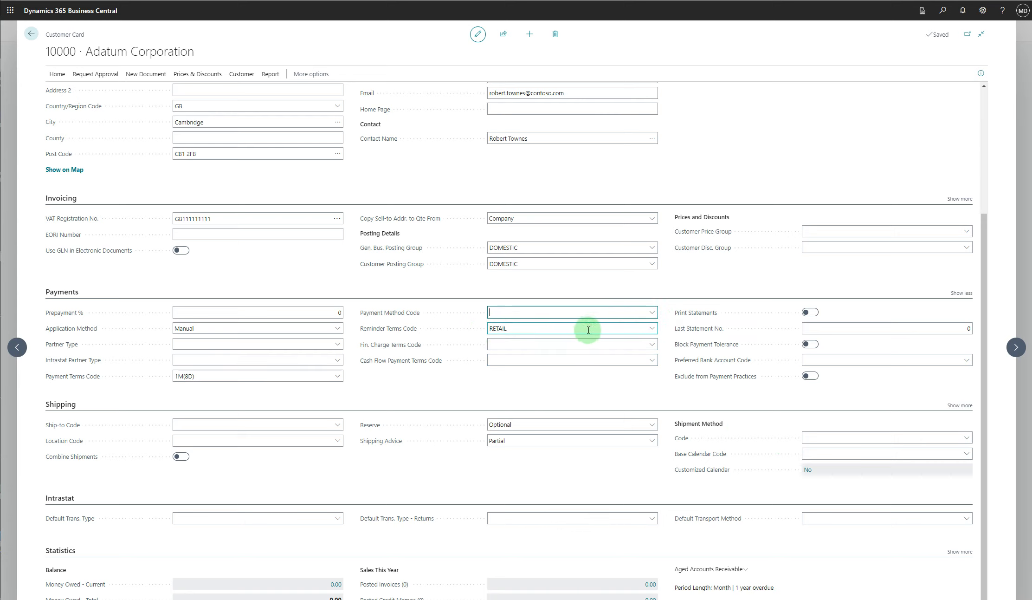
- Review the Reminder Terms Code options and the Fin. Charge Terms Code field in the customer's payment settings
left_click(647, 329)
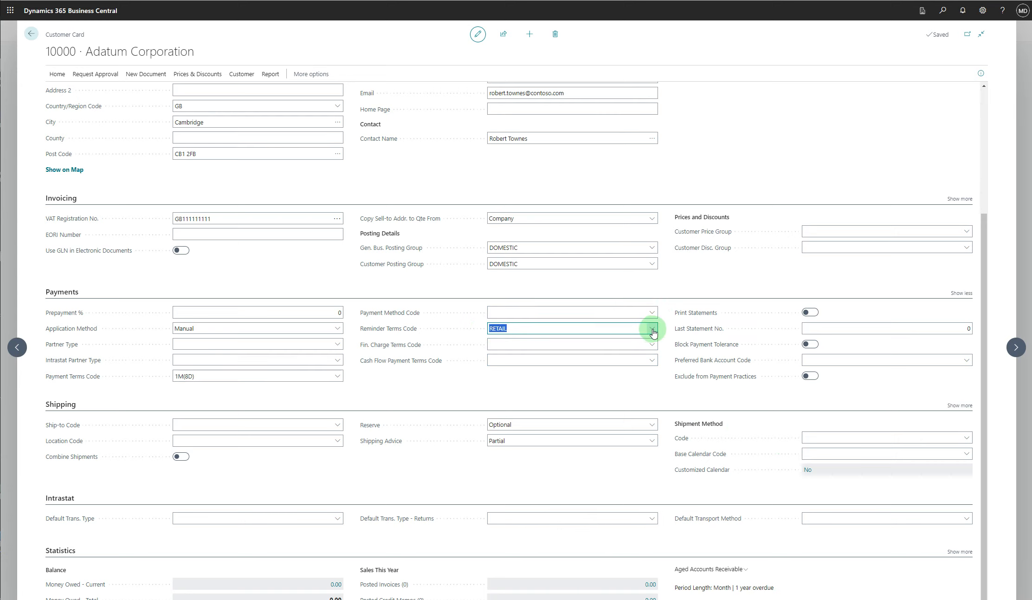
left_click(652, 329)
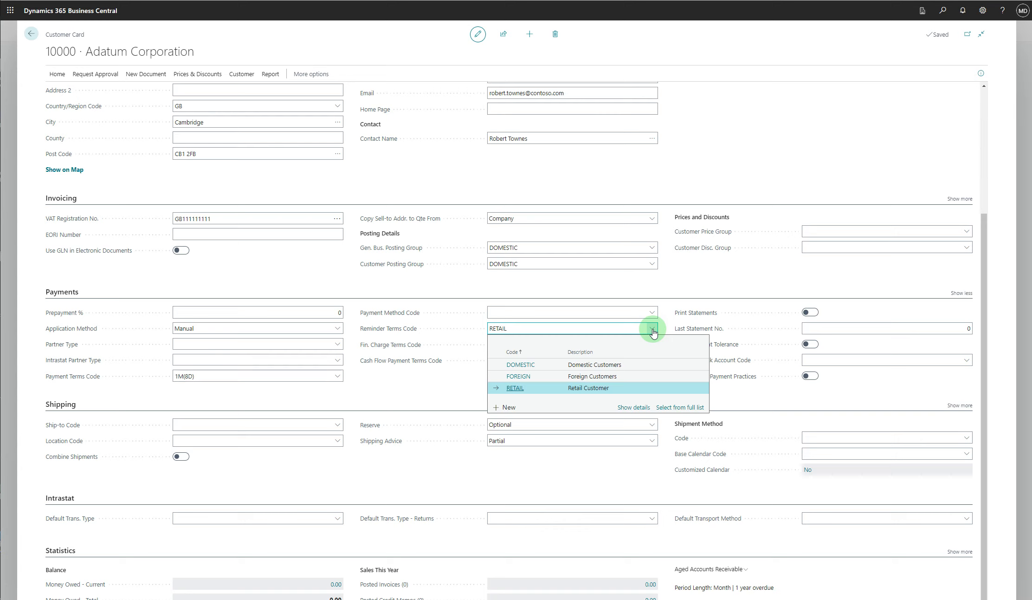
left_click(653, 331)
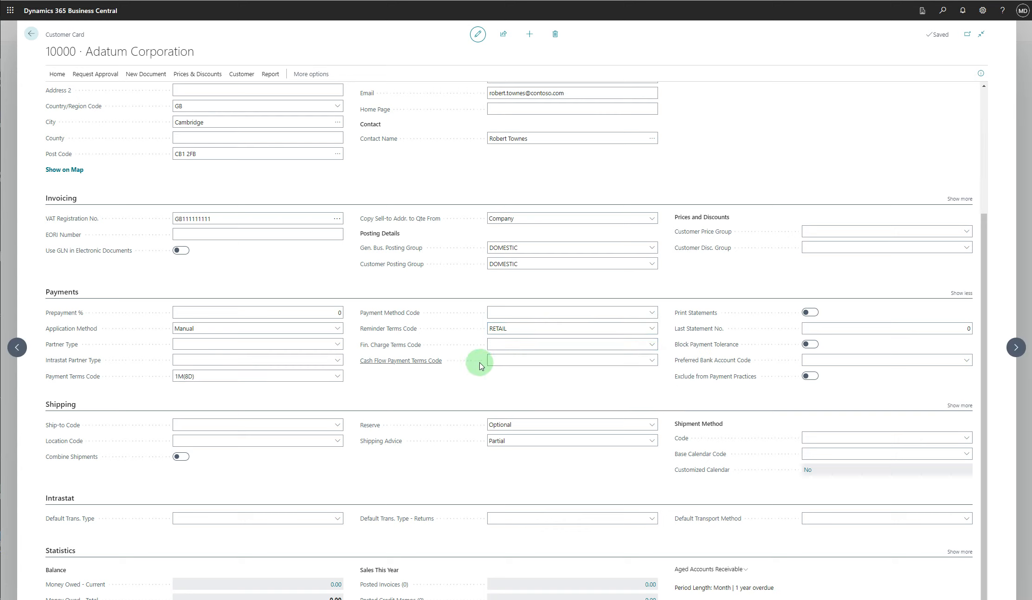
left_click(530, 348)
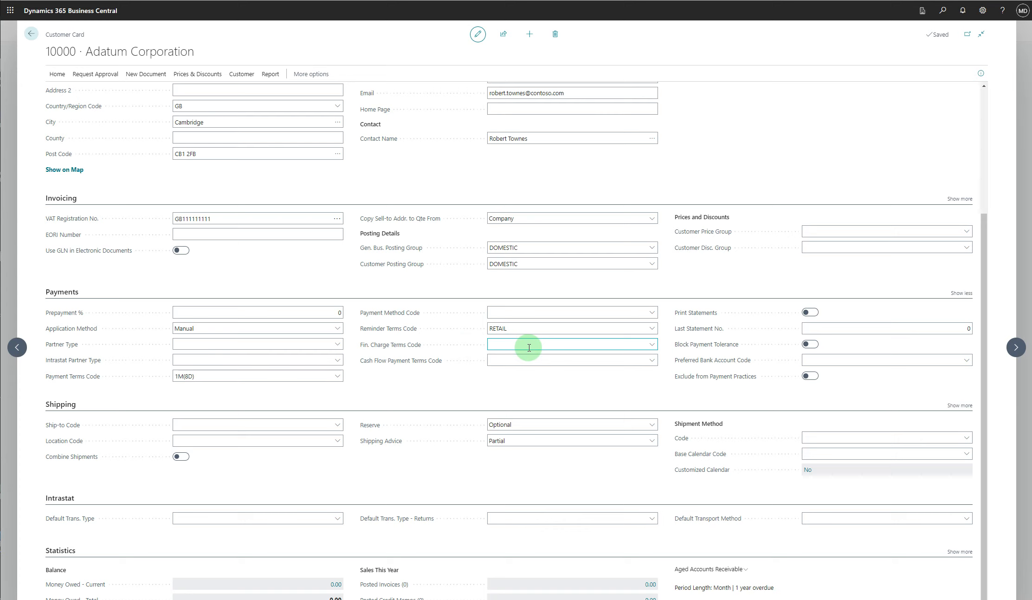
left_click(459, 375)
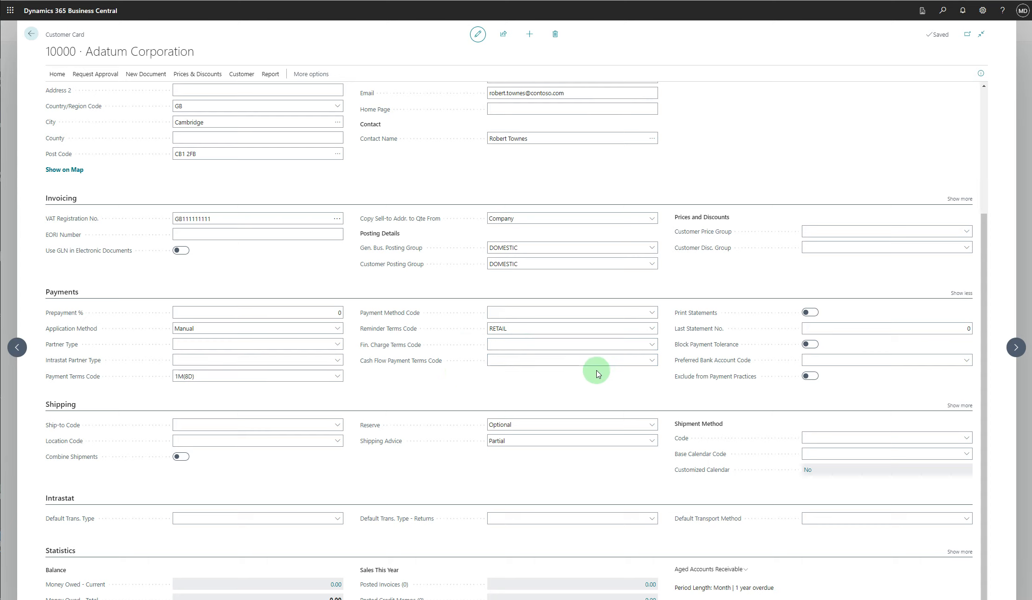
- Examine the Print Statements, Block Payment Tolerance and Preferred Bank Account Code settings in the customer's payment details
left_click(811, 313)
left_click(816, 345)
left_click(811, 345)
left_click(807, 363)
left_click(761, 371)
- Review the full list of ship-to addresses and the available location codes in the customer's shipping settings without selecting any
left_click(290, 424)
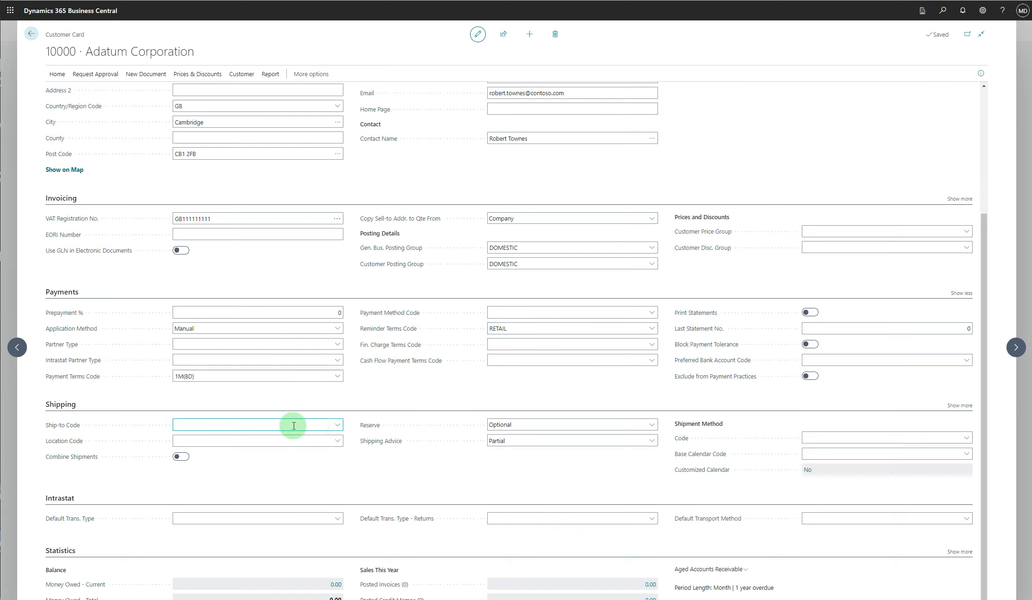
left_click(338, 425)
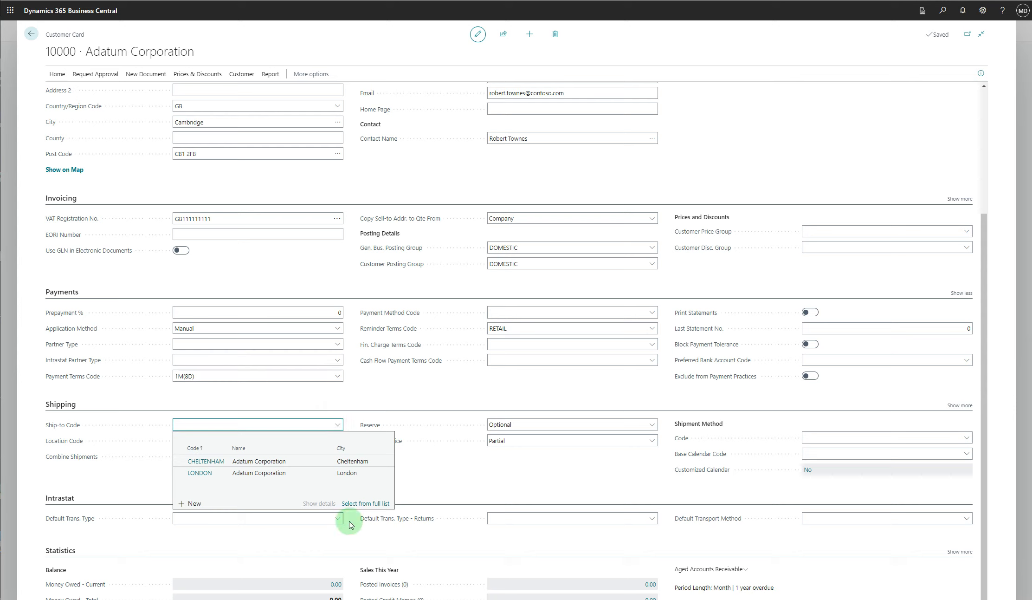
left_click(370, 505)
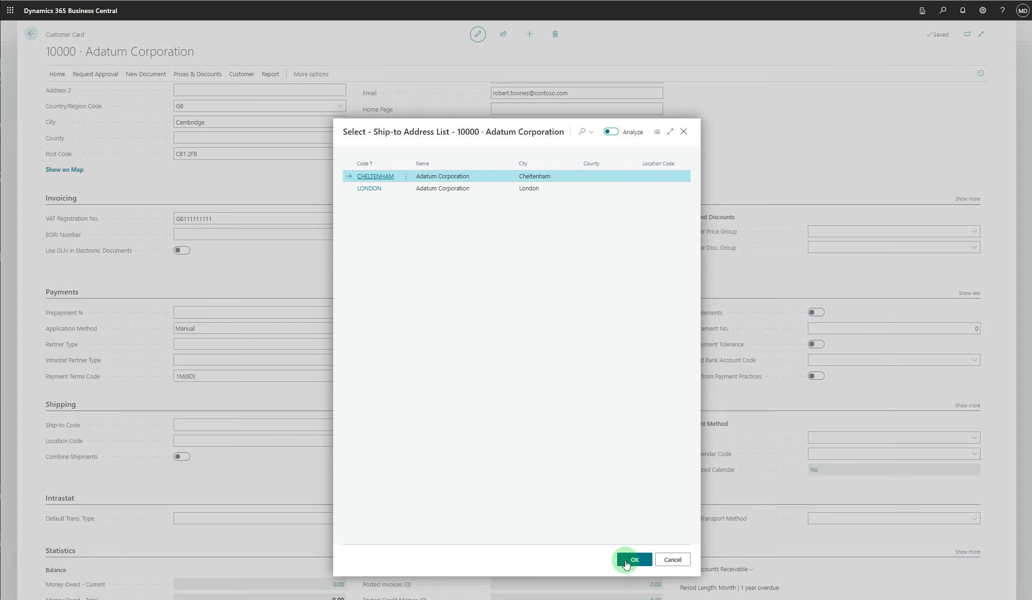
left_click(673, 560)
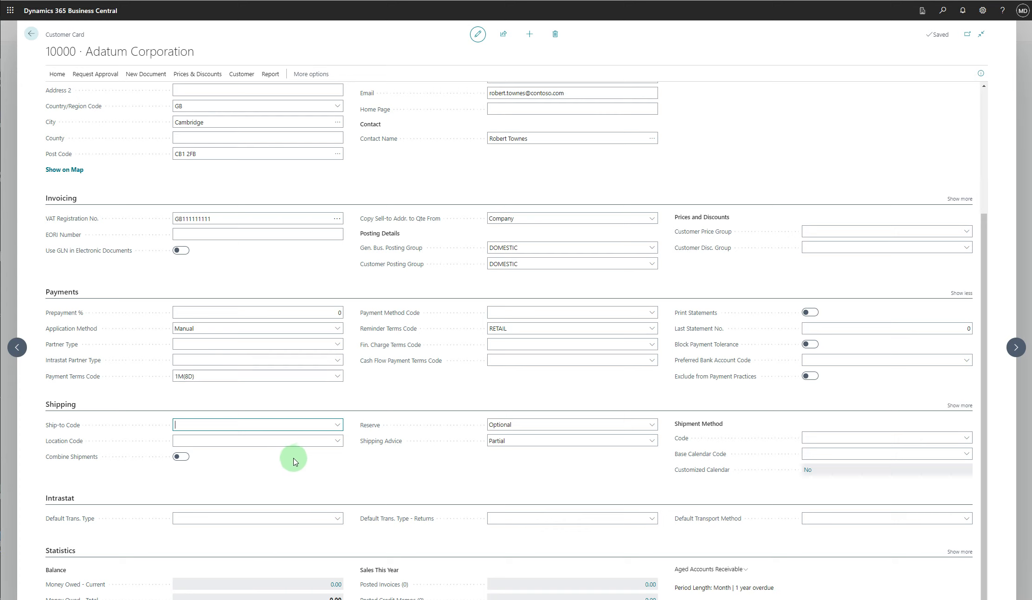
left_click(338, 441)
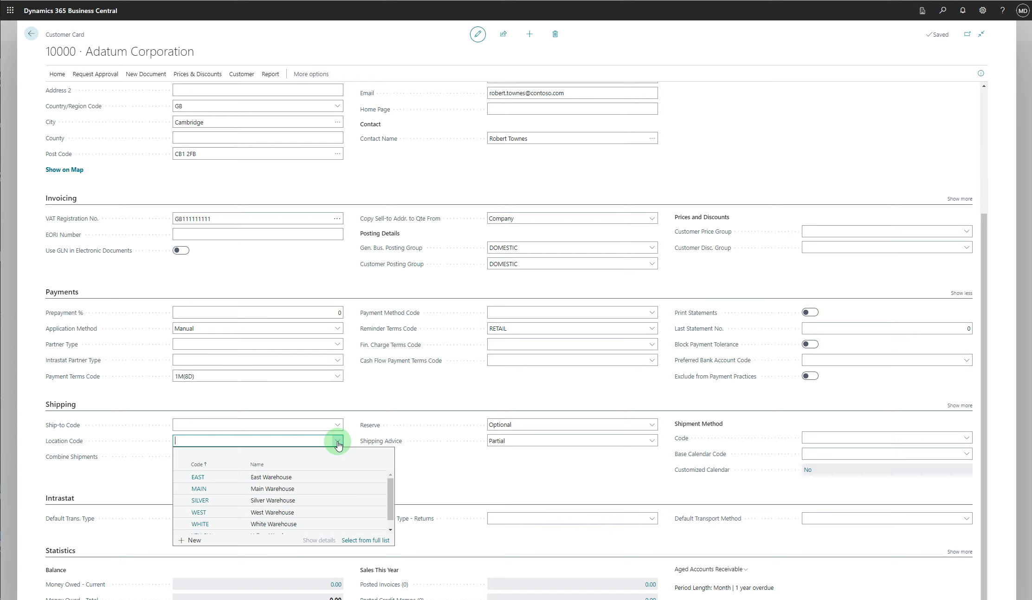
left_click(338, 442)
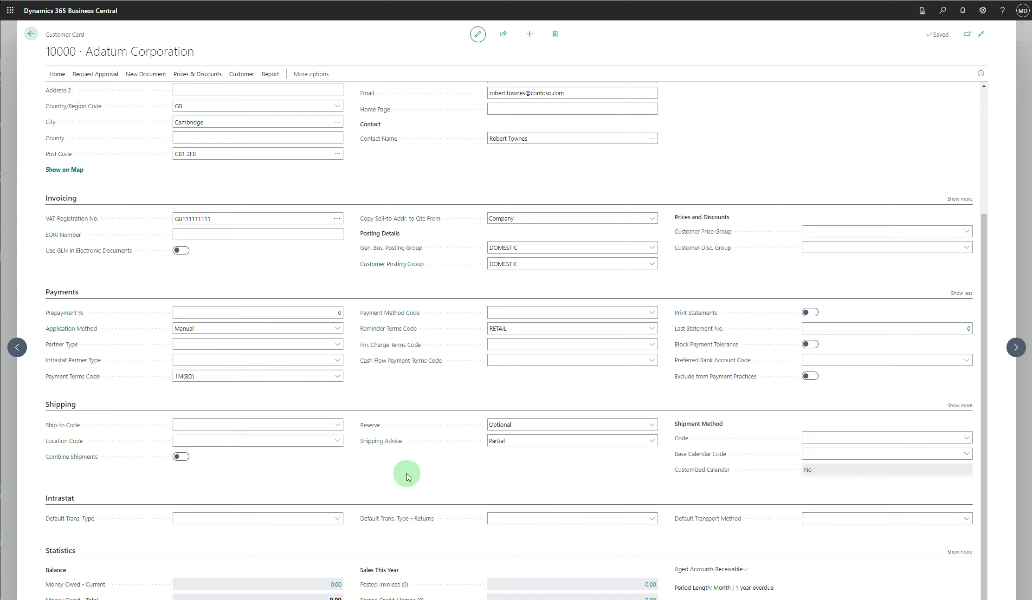
- Review the options for Reserve and Shipping Advice in the customer's shipping settings
left_click(652, 426)
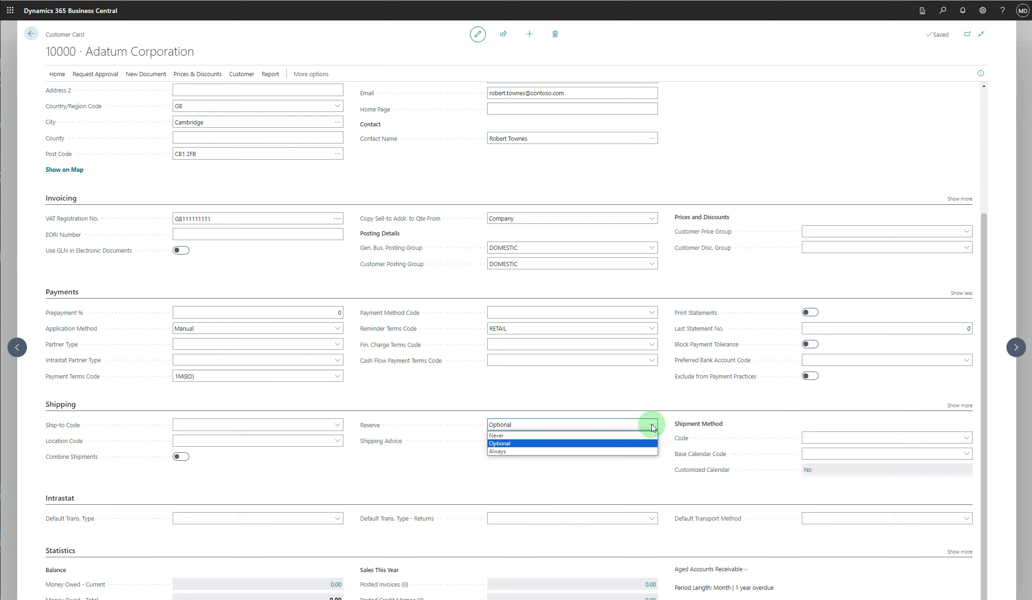
left_click(653, 489)
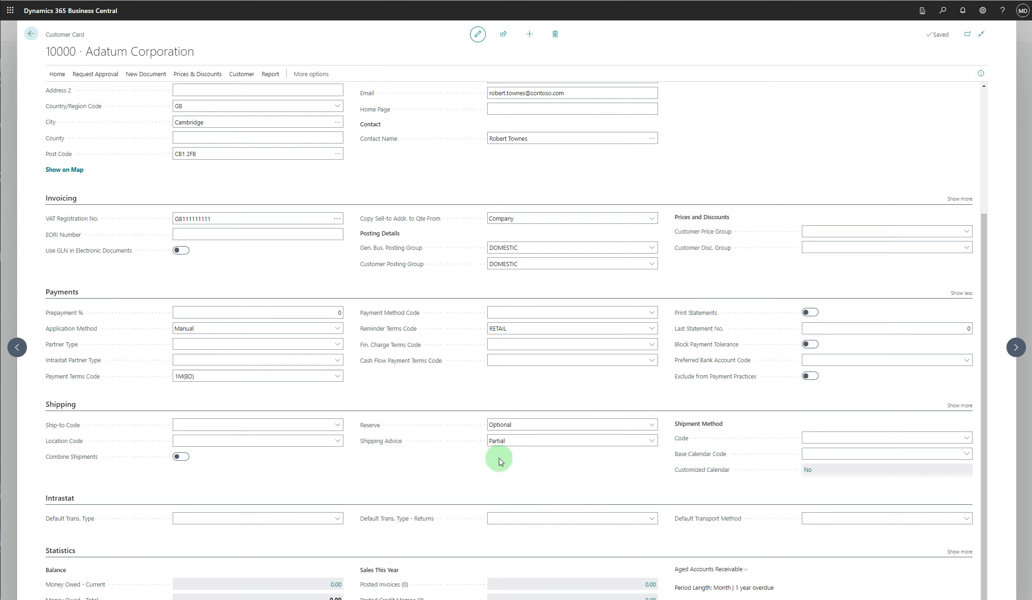
left_click(651, 442)
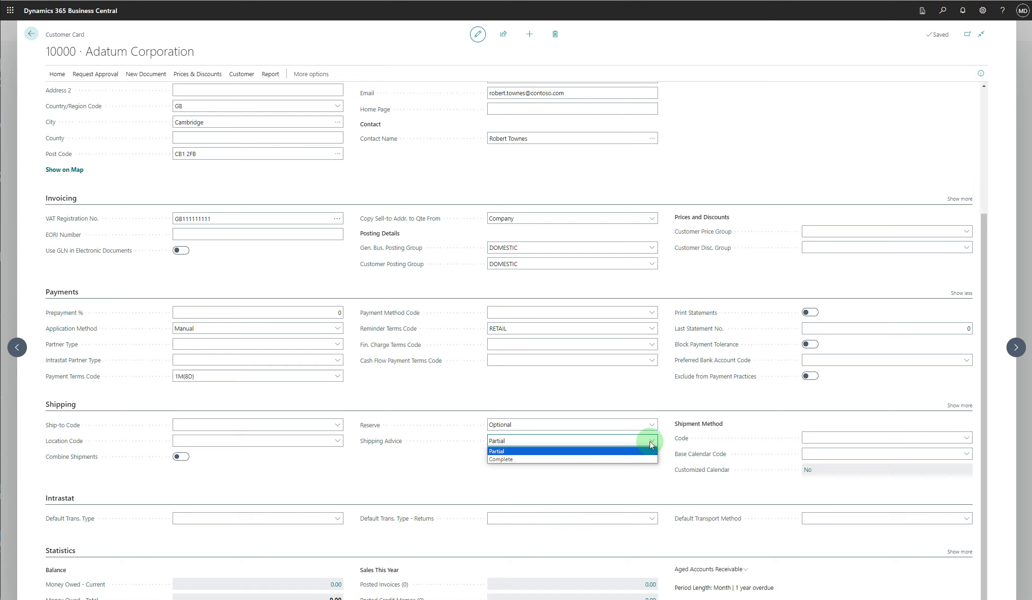
left_click(651, 444)
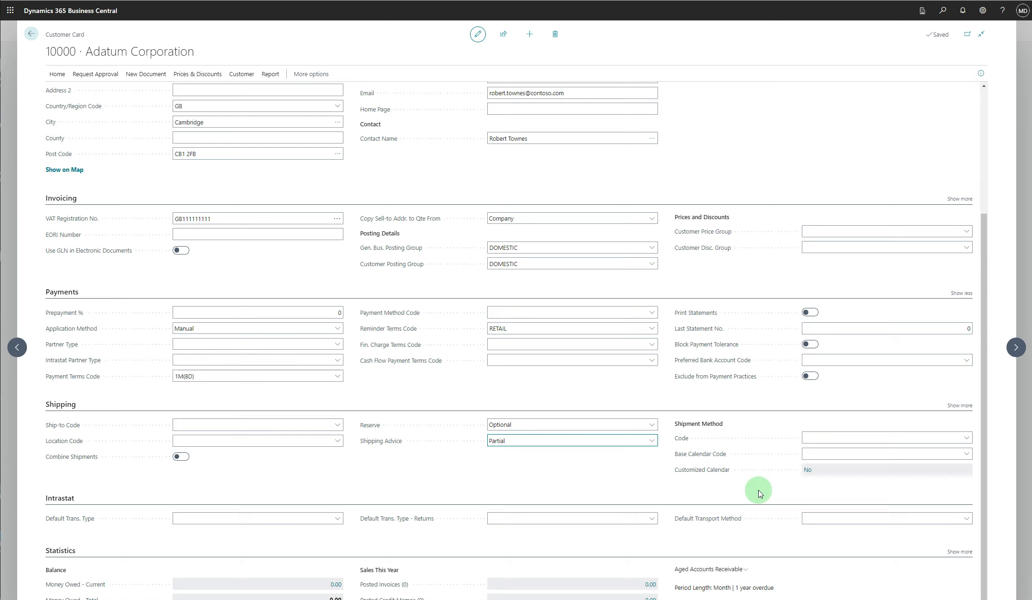
- Review the full list of shipment methods and the Base Calendar Code options under Shipment Method without selecting any
left_click(968, 439)
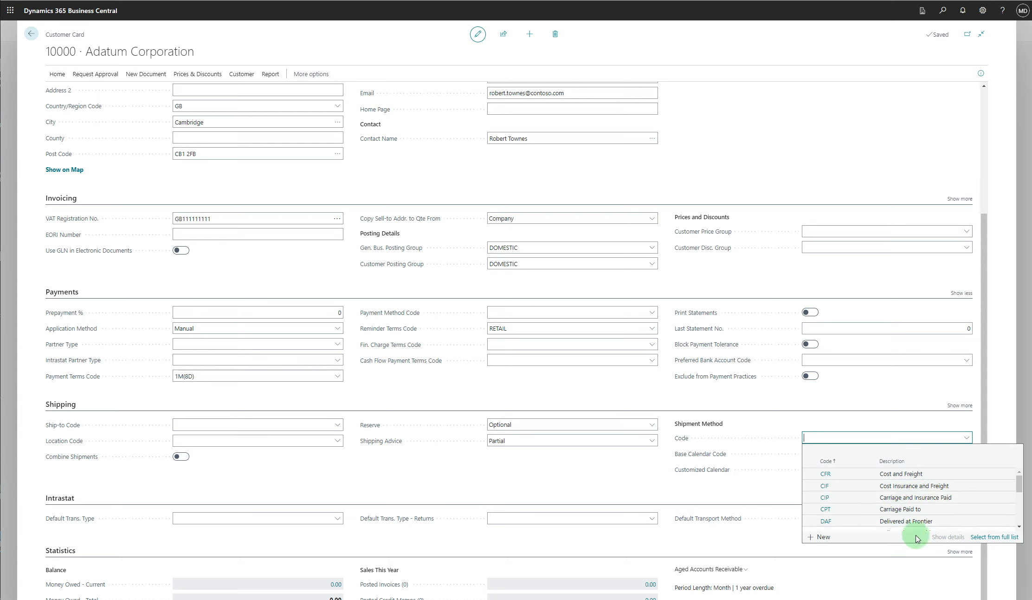
left_click(986, 537)
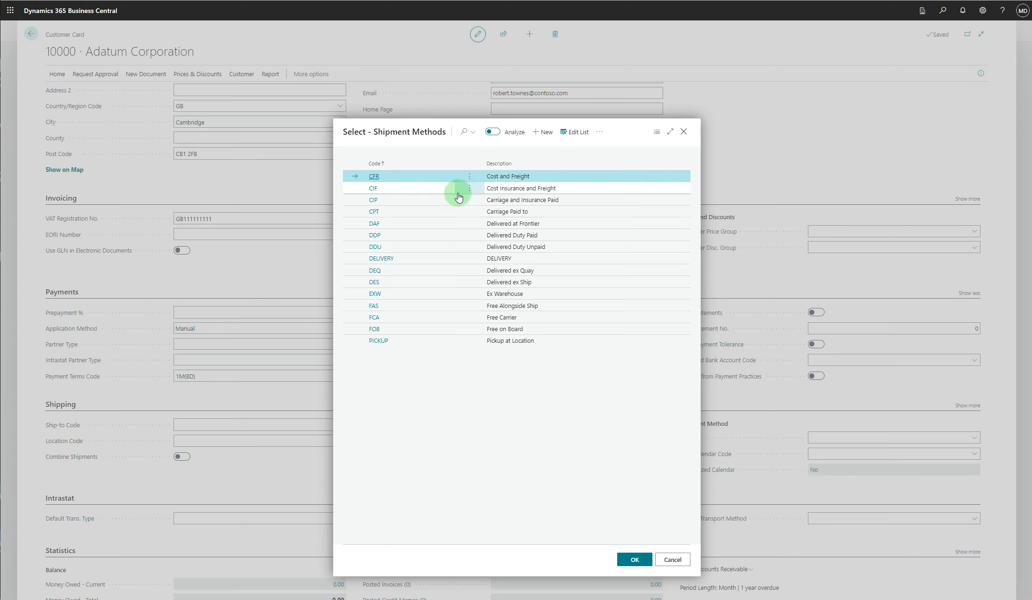
left_click(668, 562)
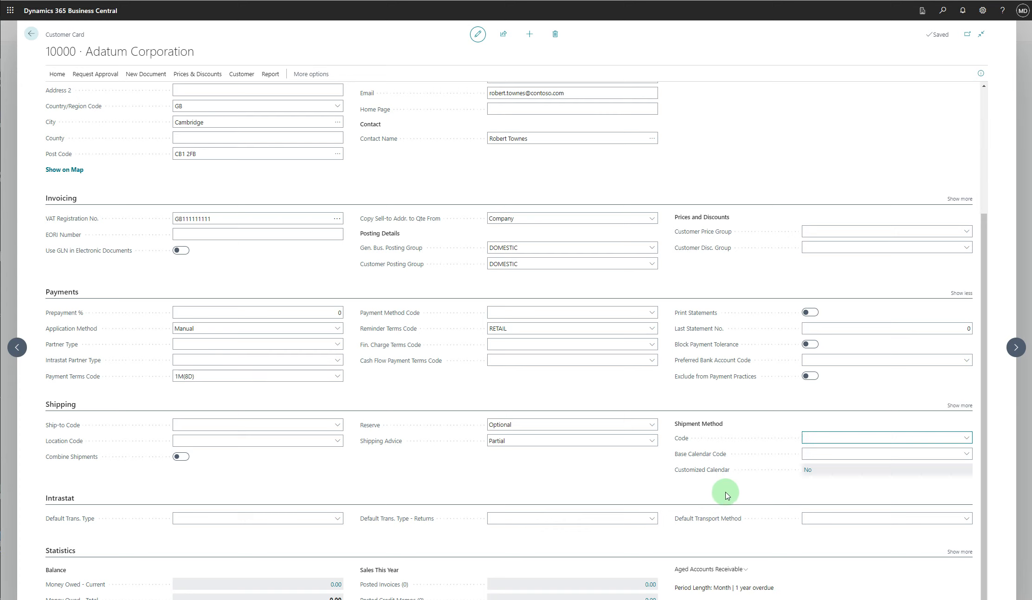
left_click(965, 457)
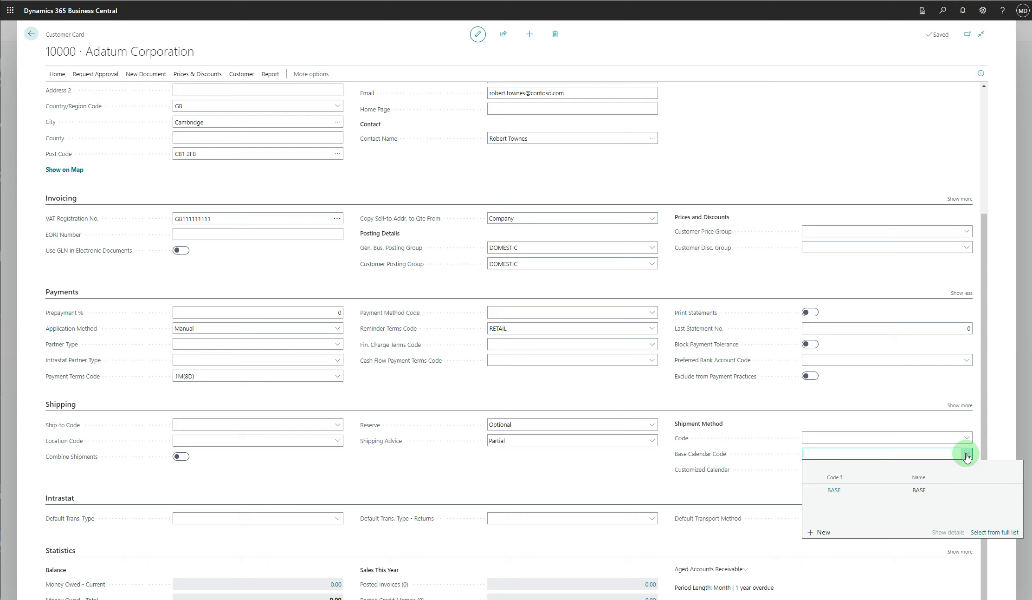
left_click(967, 456)
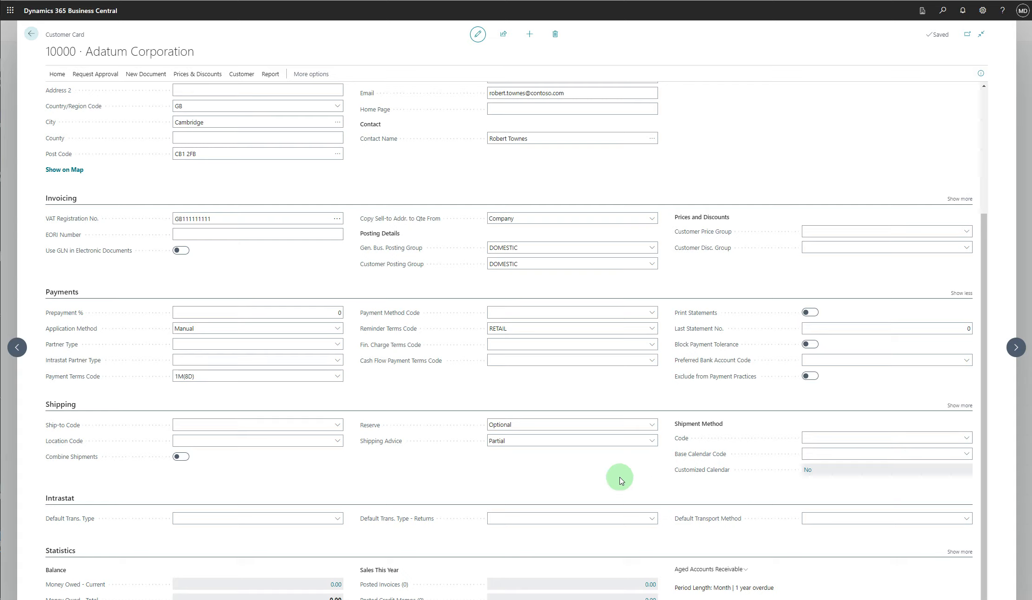
- Check the Intrastat options for Default Trans. Type, Default Trans. Type - Returns and Default Transport Method
scroll(620, 480, "down", 2)
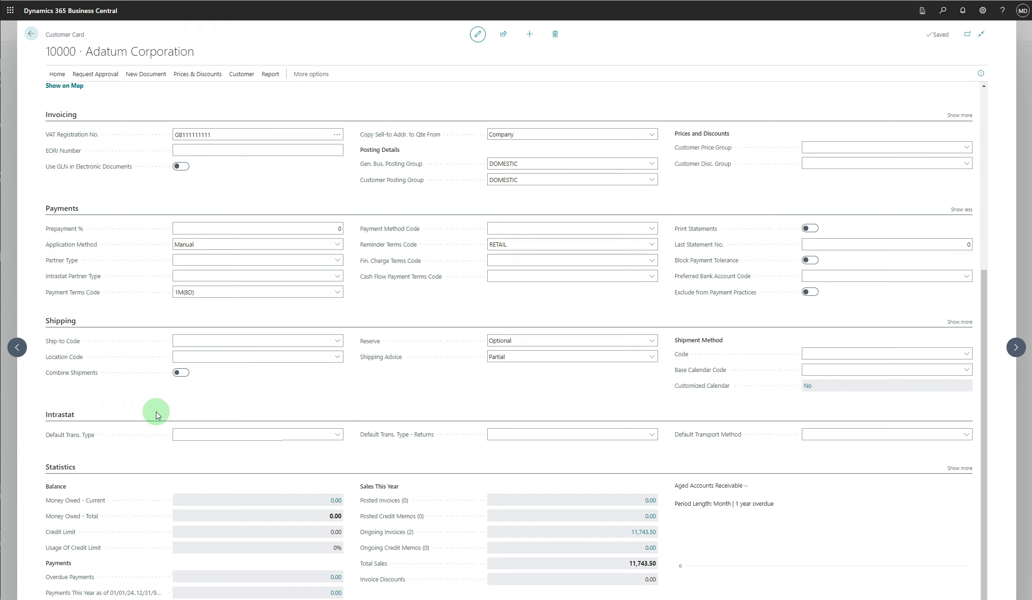
left_click(338, 434)
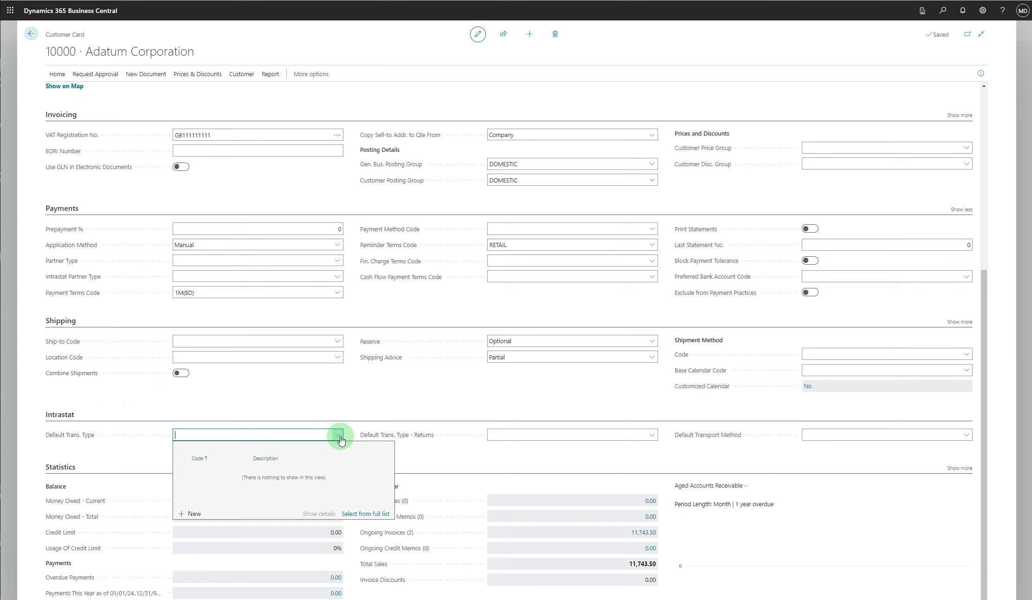
left_click(338, 435)
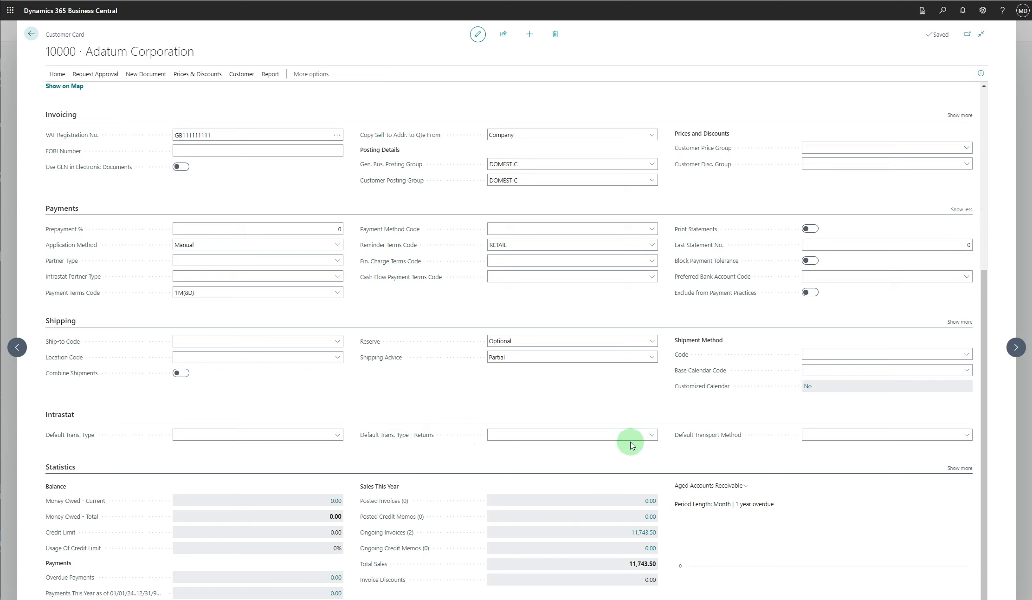
left_click(653, 436)
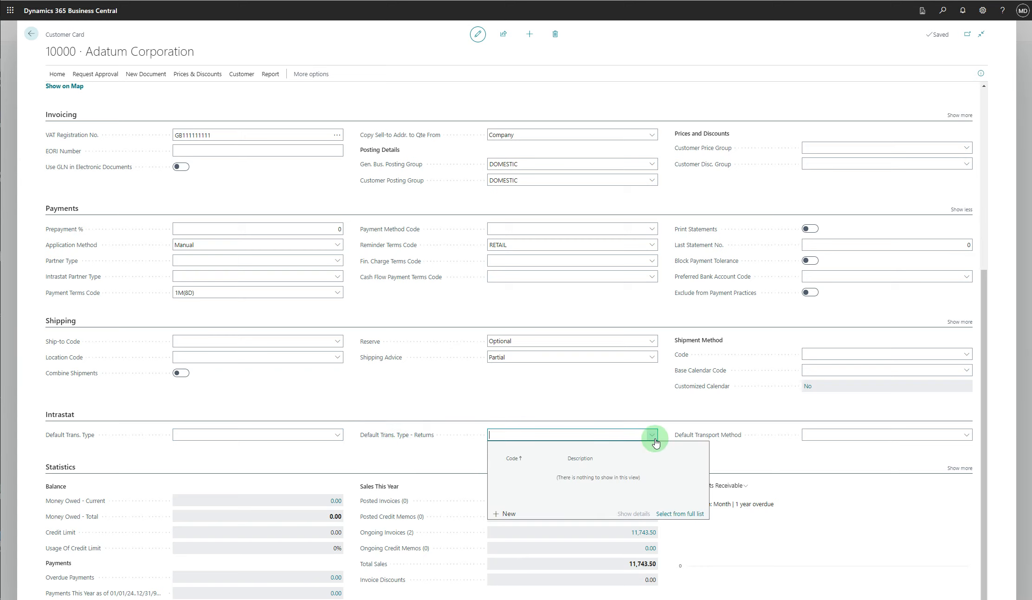
left_click(653, 436)
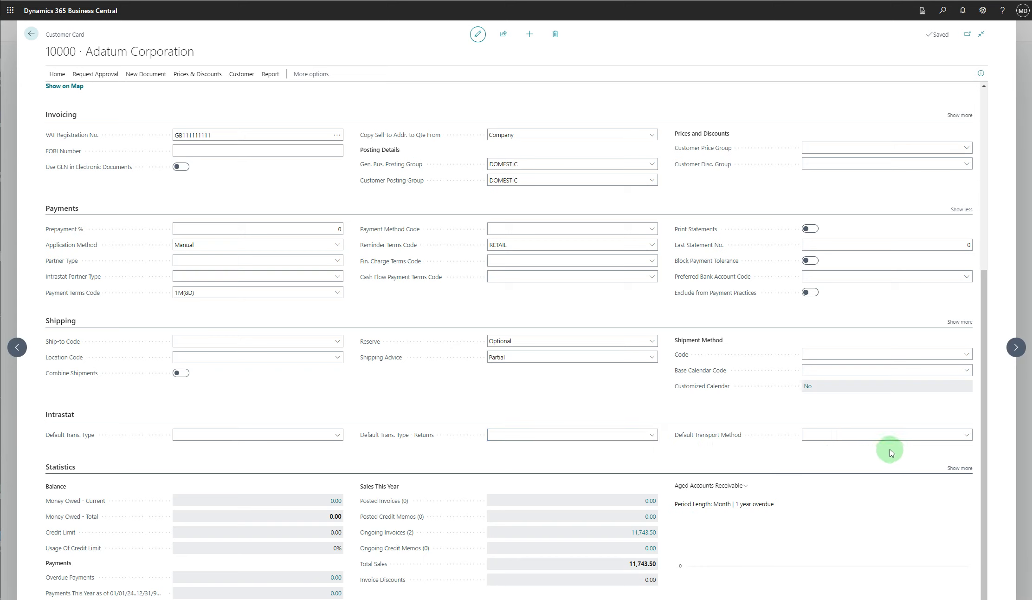
left_click(966, 440)
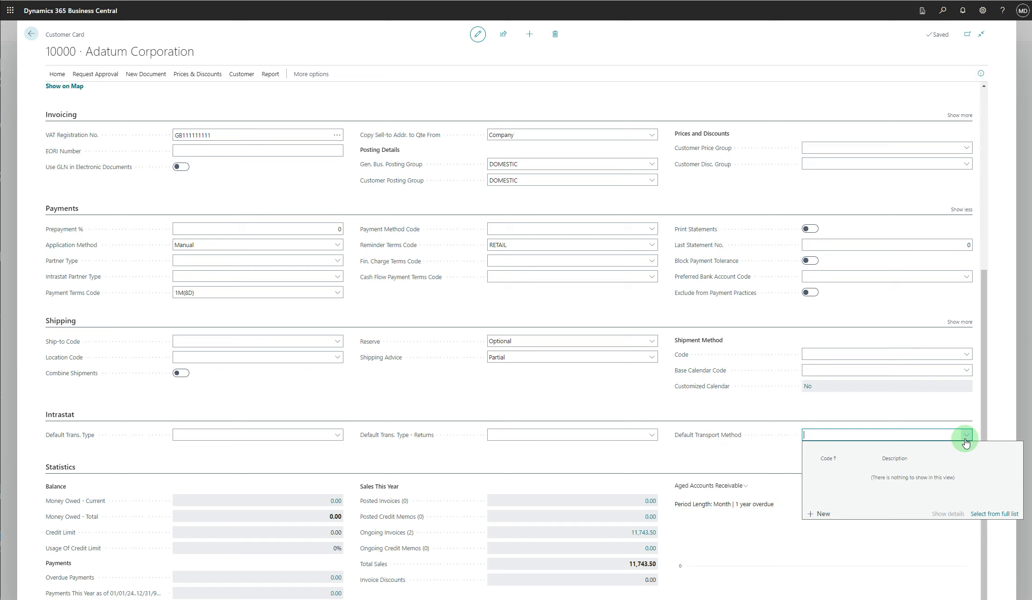
left_click(965, 438)
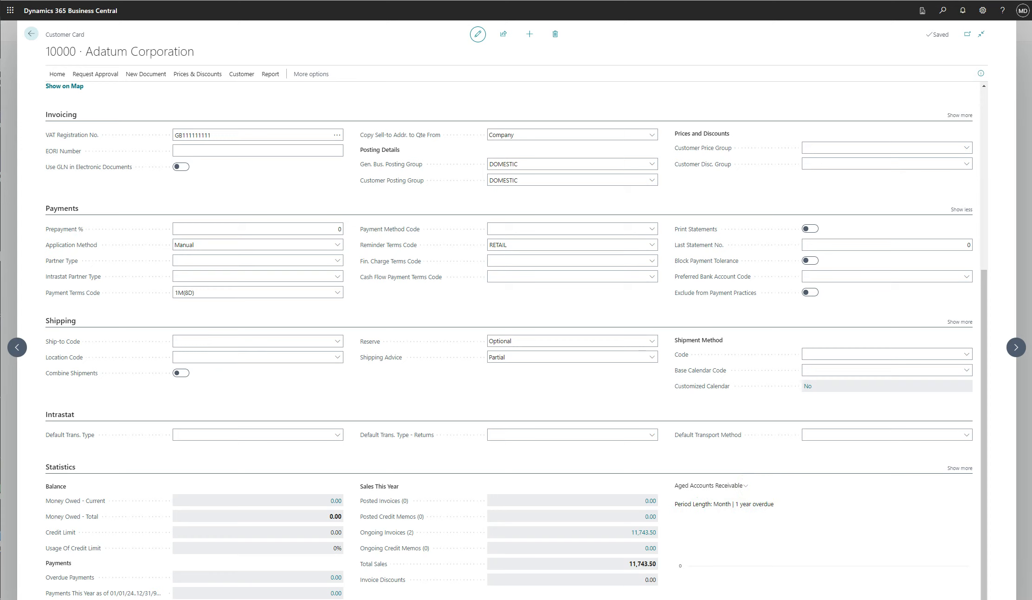
- Return to the home page, look at the Sales Statistics report request among the Receivables reports, and close it without running it
left_click(31, 37)
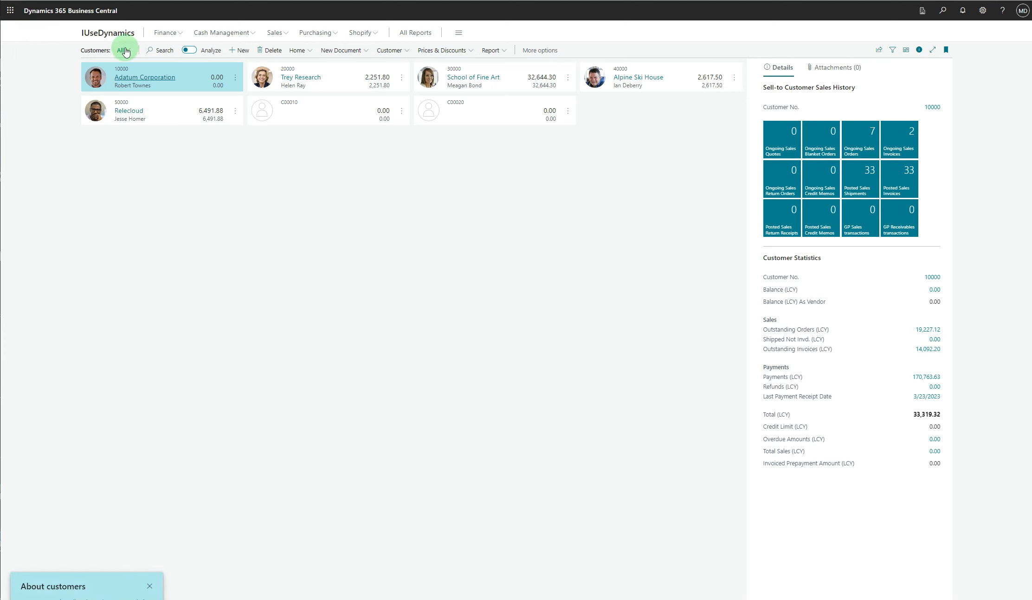
left_click(119, 35)
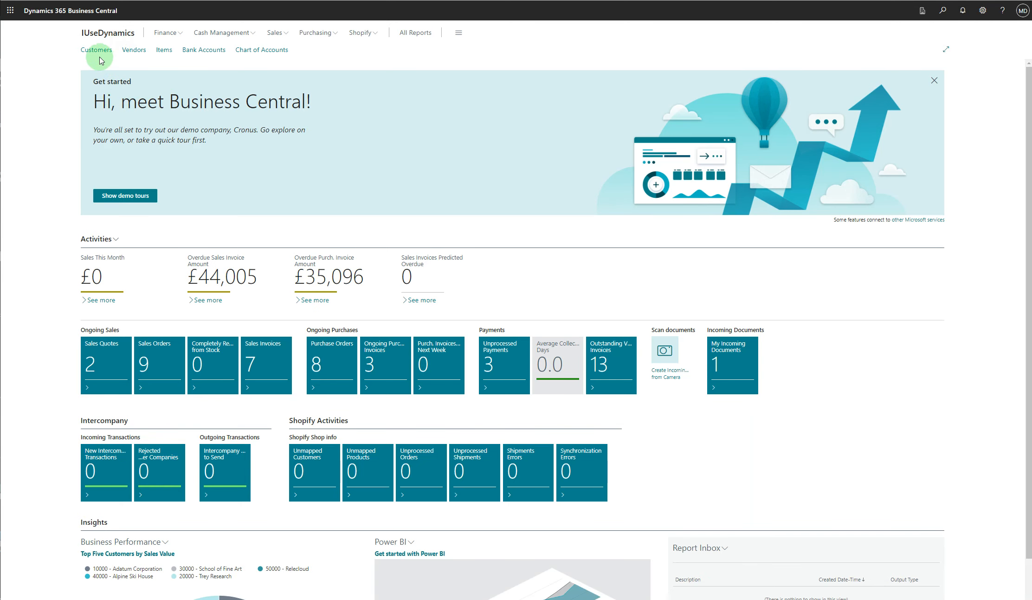
left_click(420, 35)
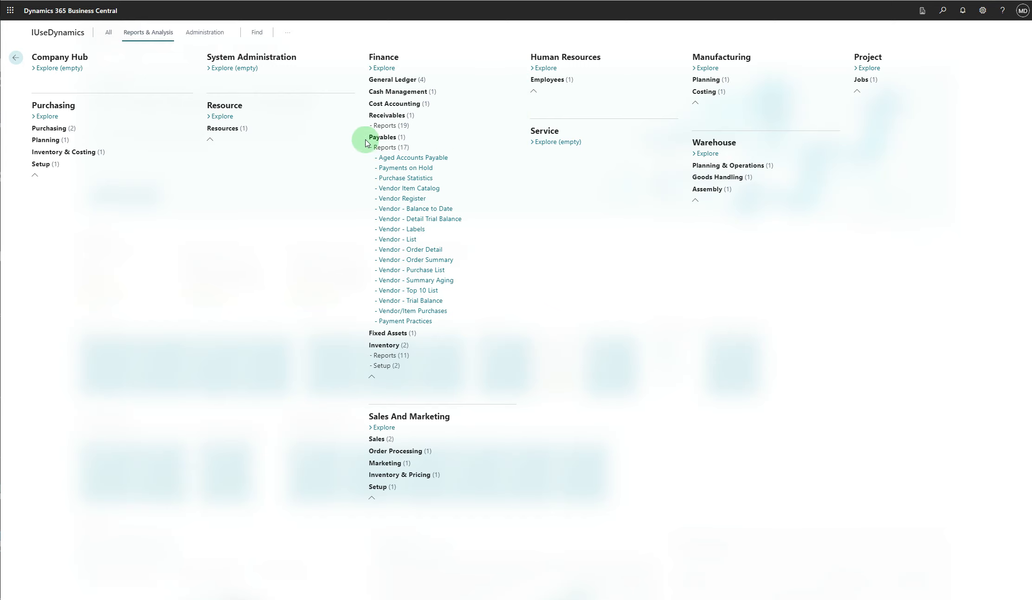
left_click(393, 126)
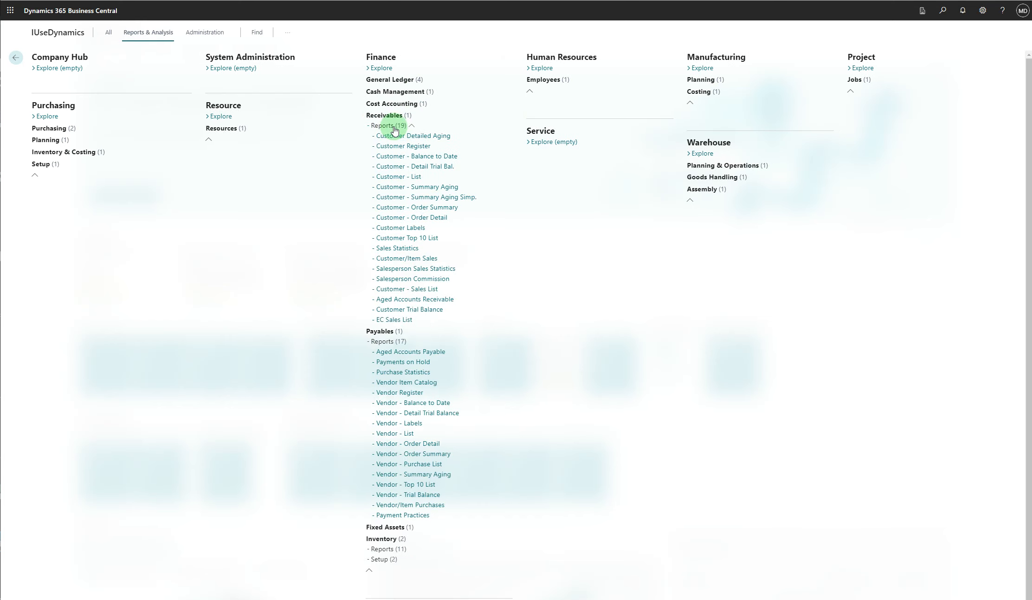
left_click(402, 249)
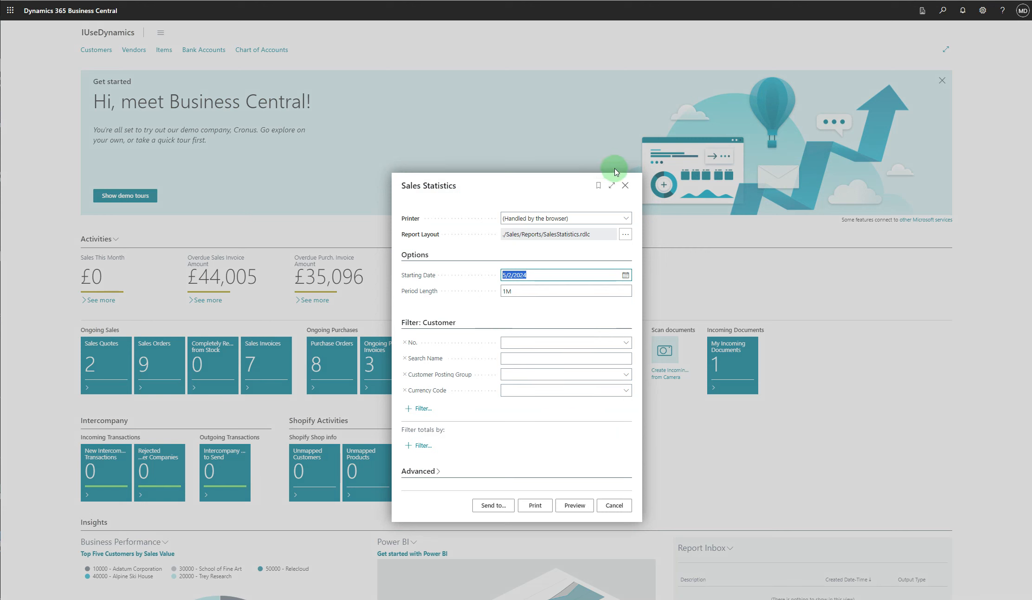
left_click(626, 186)
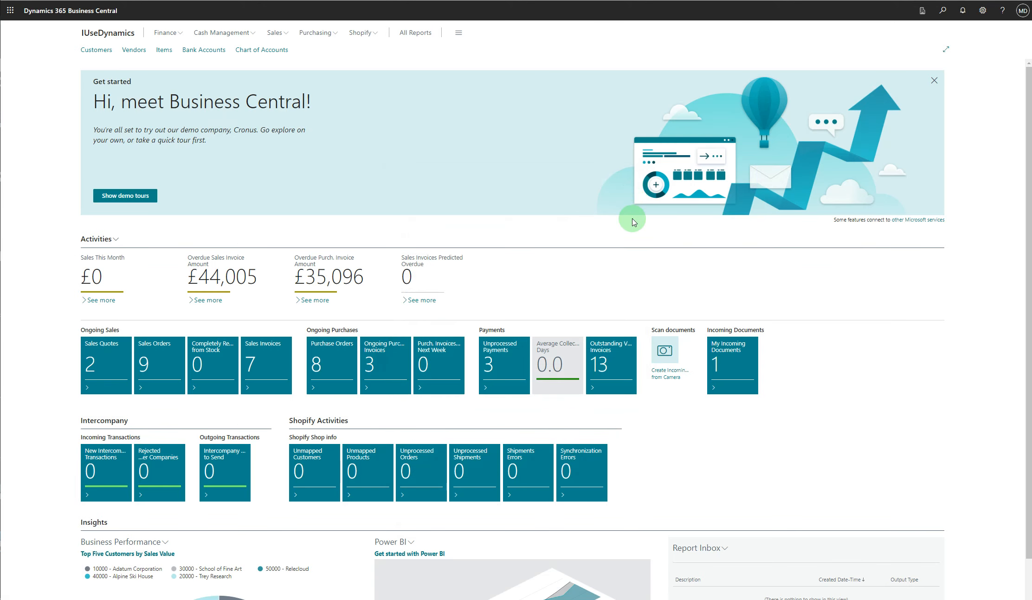